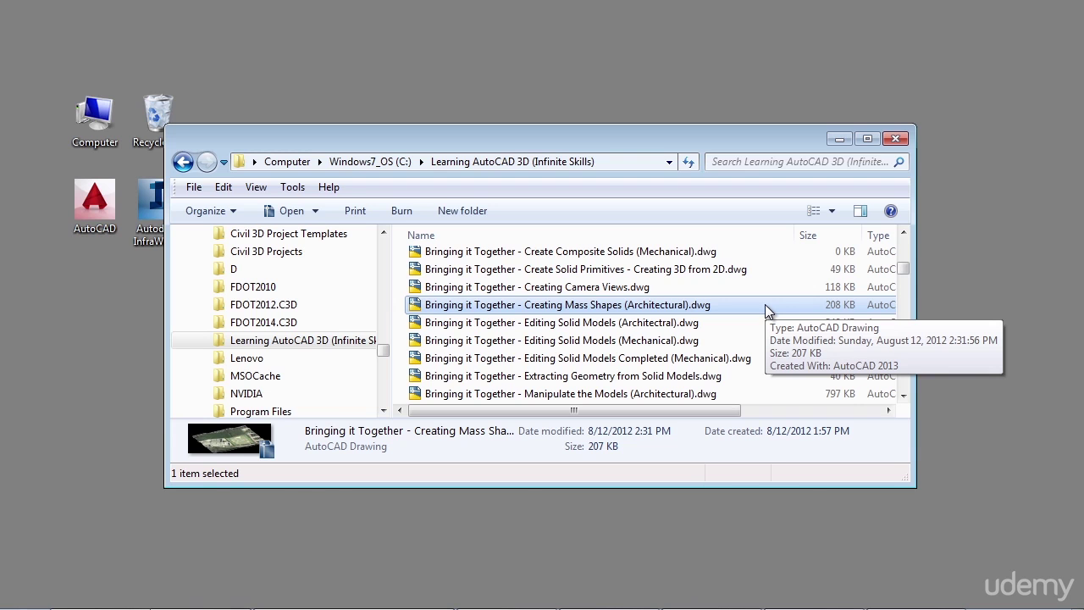
# Step: Open the drawing "Bringing it Together - Creating Mass Shapes (Architectural).dwg"
pyautogui.doubleClick(764, 304)
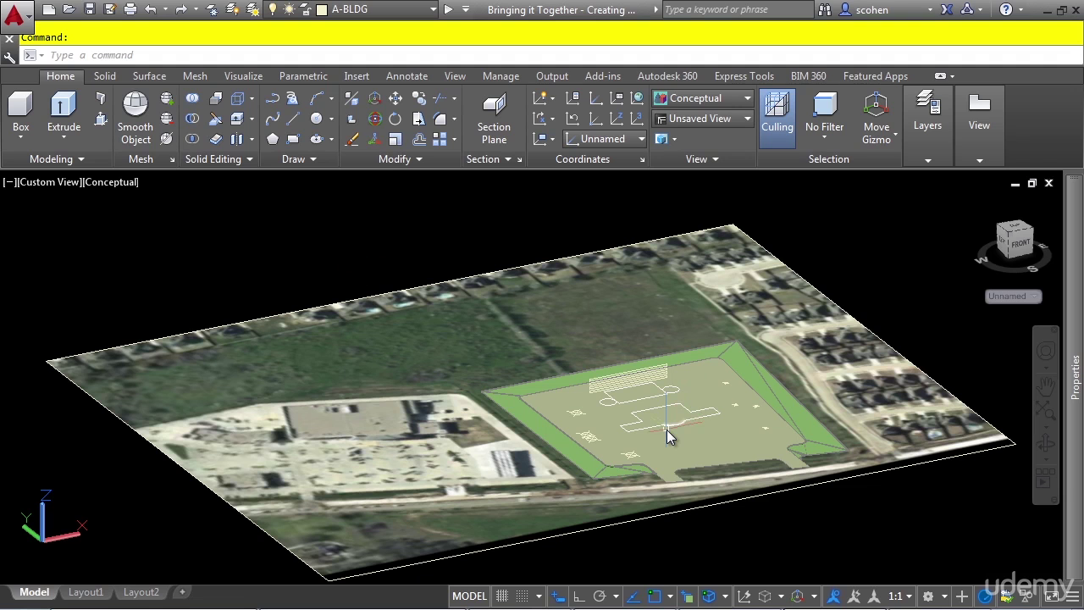
pyautogui.scroll(4, 663, 432)
pyautogui.moveTo(663, 433); pyautogui.dragTo(569, 371, button='middle')
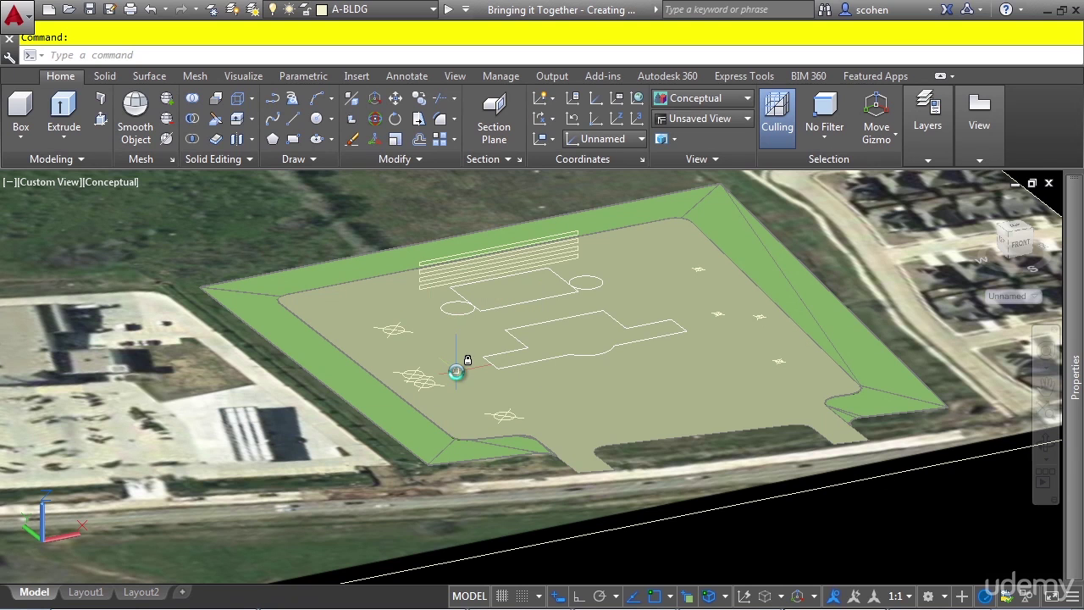
# Step: Set the DELOBJ system variable to 1
pyautogui.moveTo(483, 363)
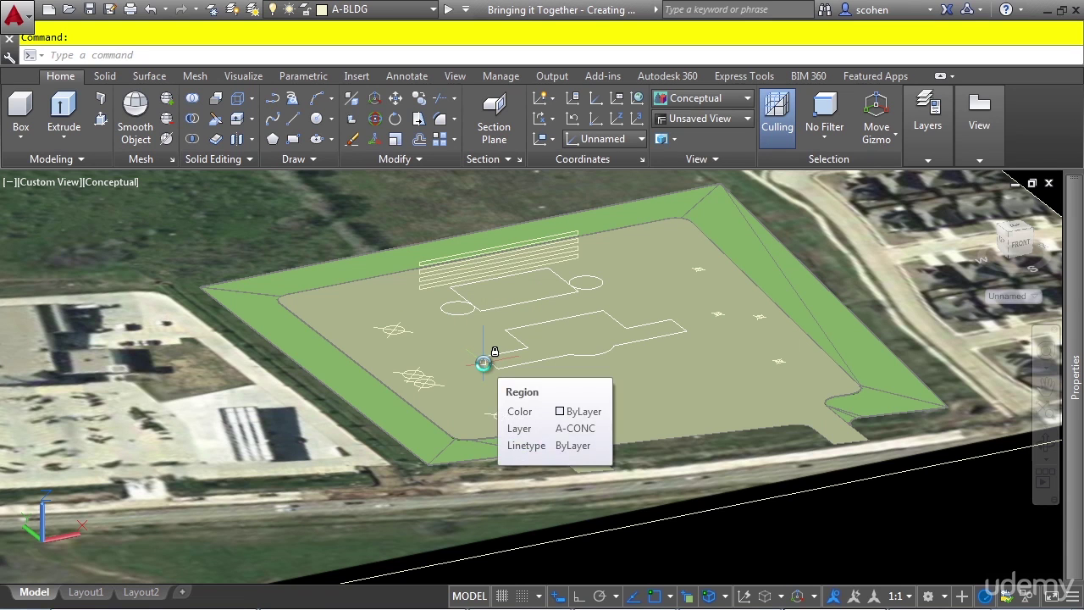
pyautogui.write('delo')
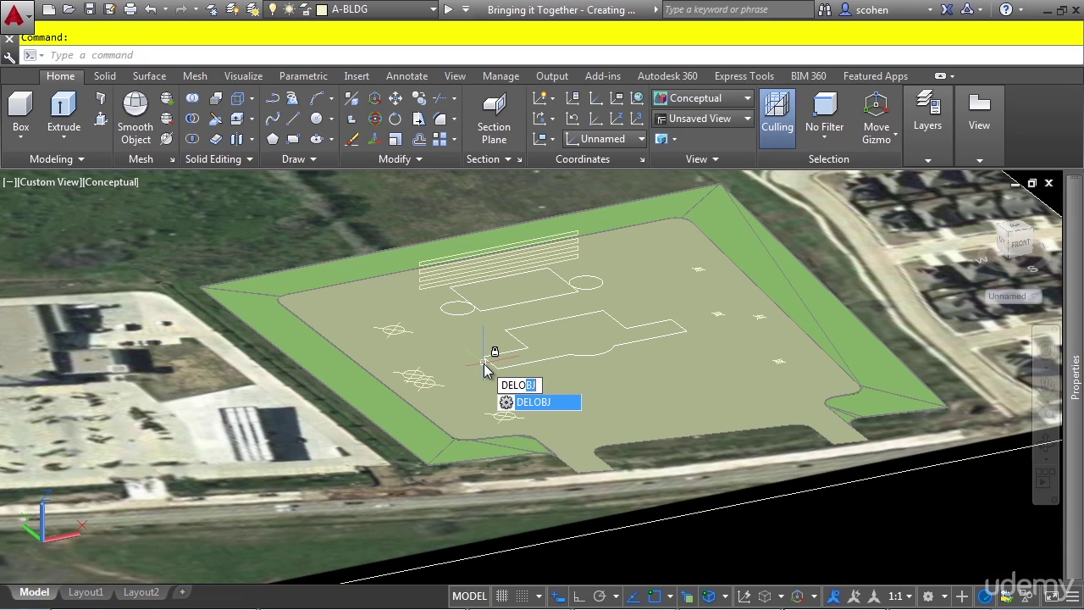
pyautogui.press('Return')
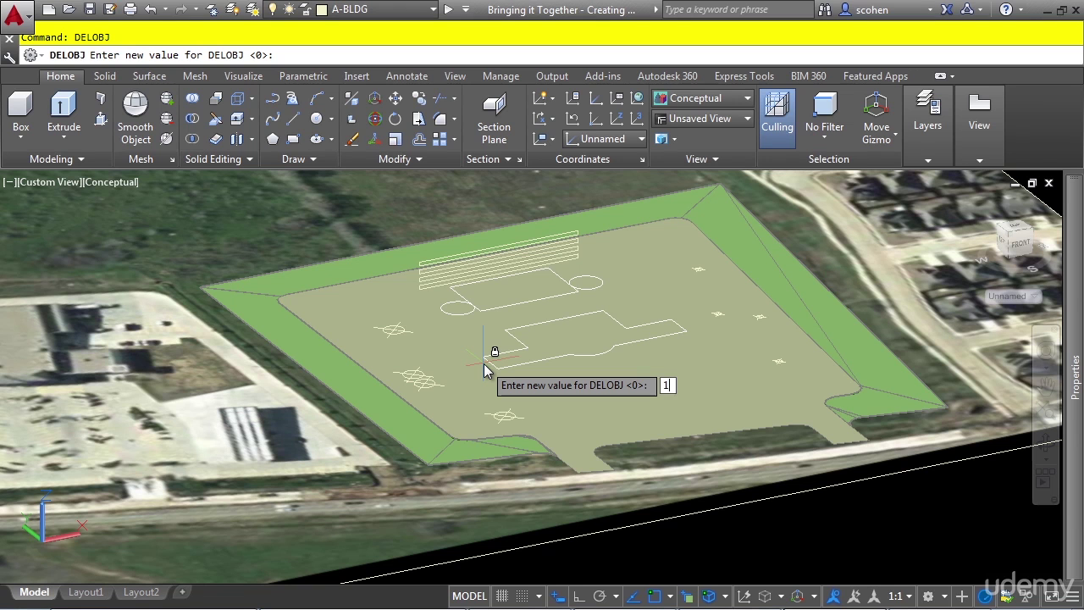
pyautogui.press('Return')
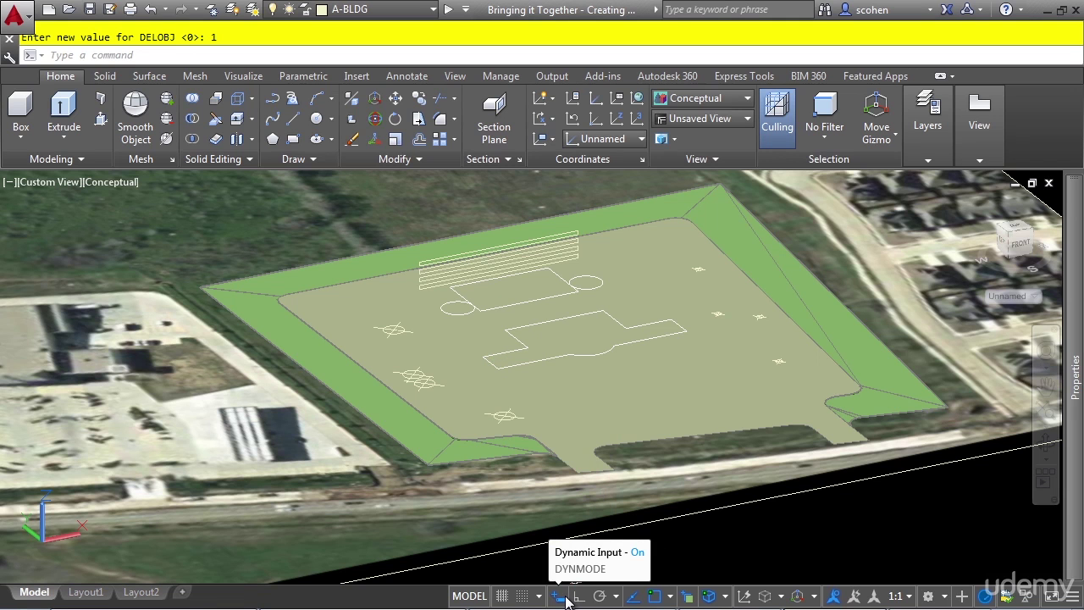
# Step: Turn on polar tracking and turn off selection cycling, checking the enabled 2D and 3D object snap modes
pyautogui.click(607, 592)
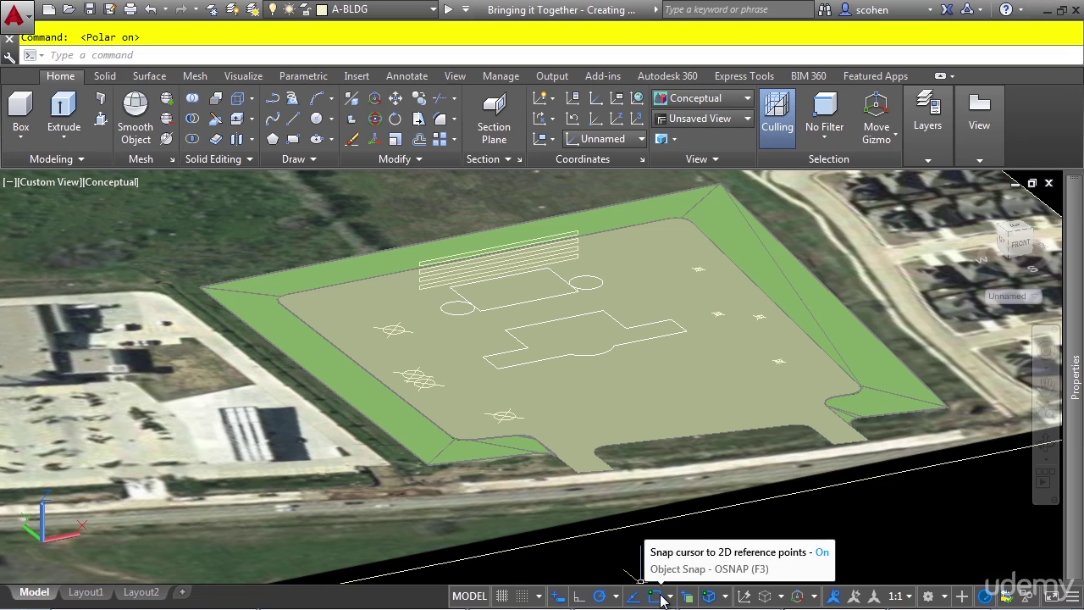
pyautogui.click(670, 596)
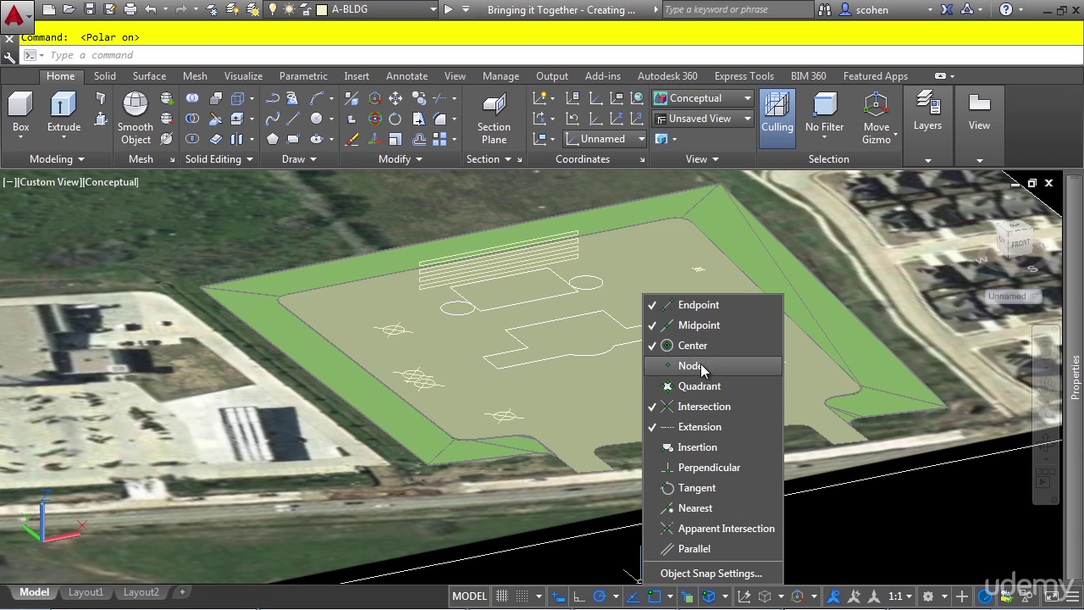
pyautogui.click(691, 594)
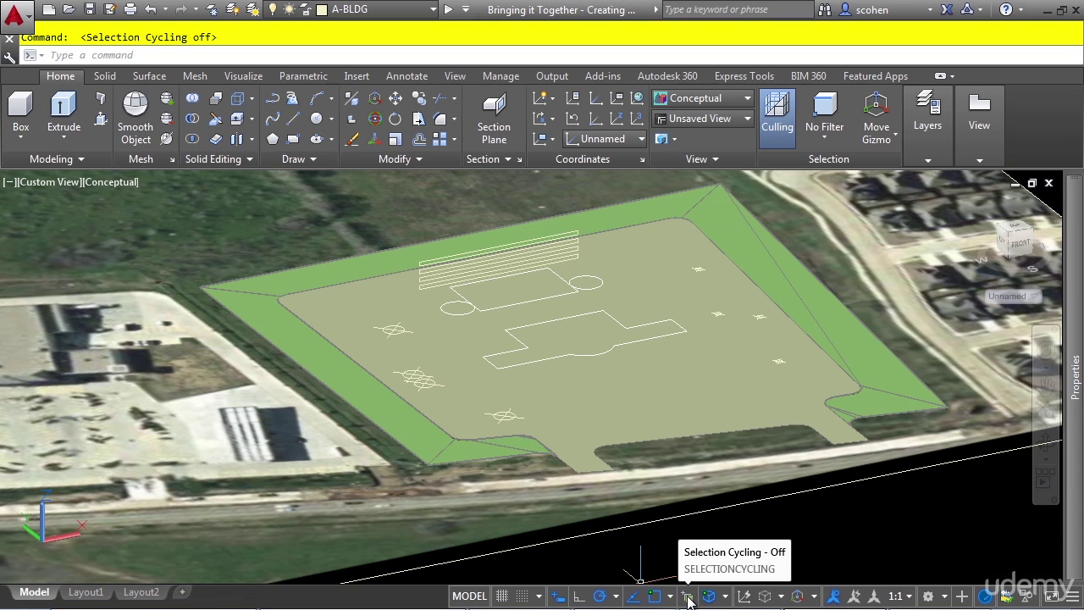
pyautogui.click(725, 596)
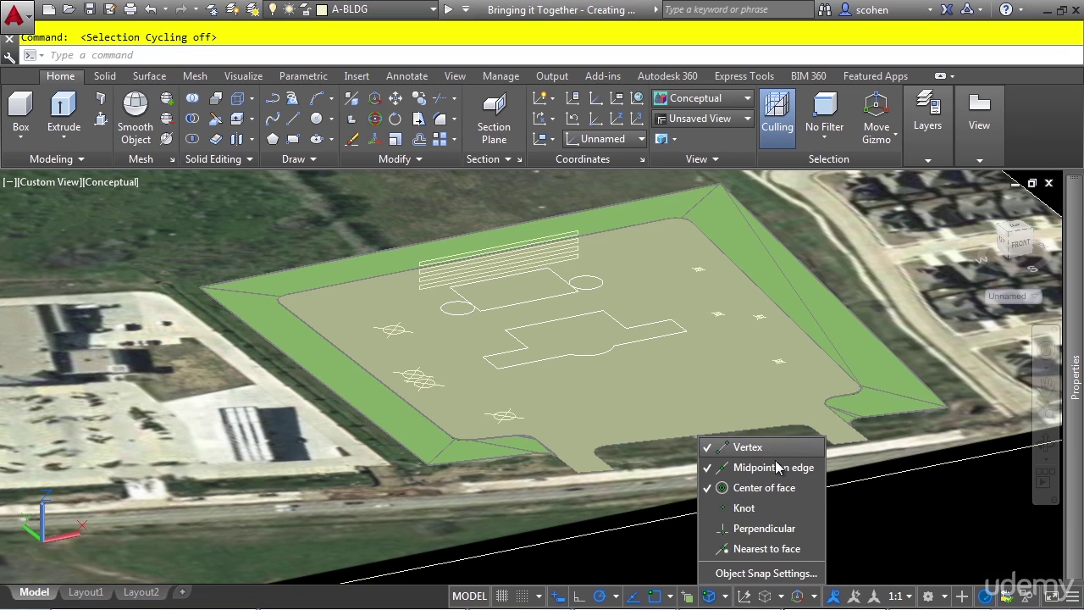
pyautogui.press('Escape')
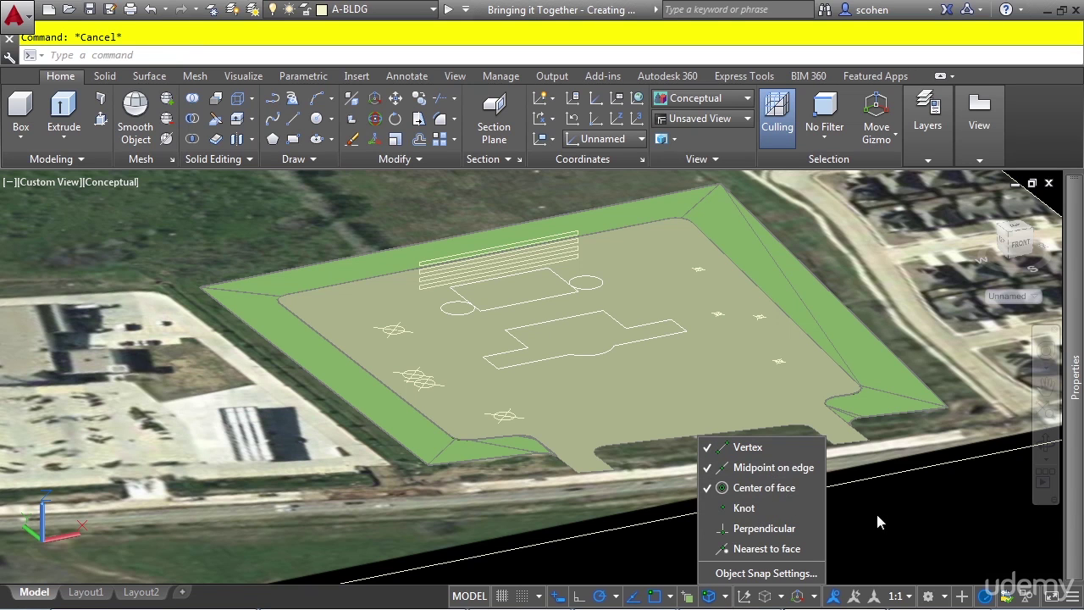
pyautogui.click(878, 522)
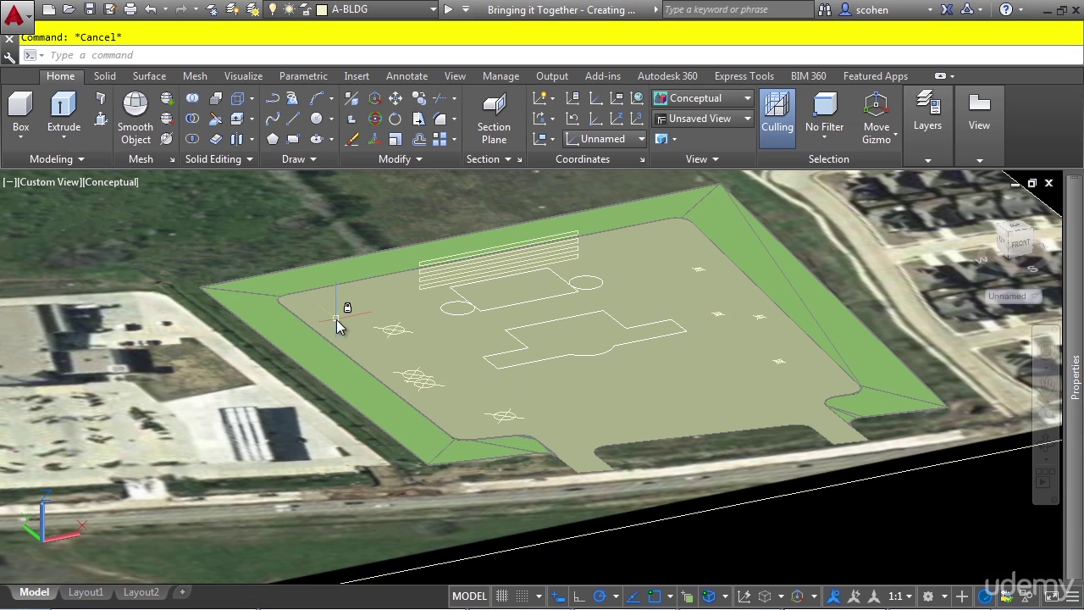
# Step: With A-BLDG as the current layer, create a box 50 units high between the rear pair of point markers on the site's west side
pyautogui.scroll(2, 410, 347)
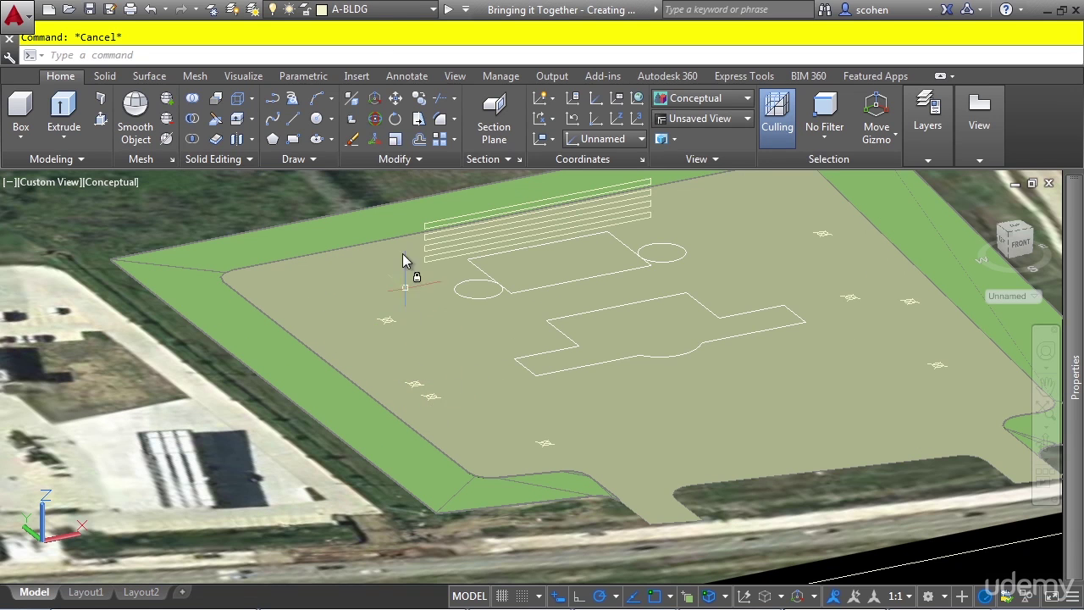
pyautogui.click(391, 11)
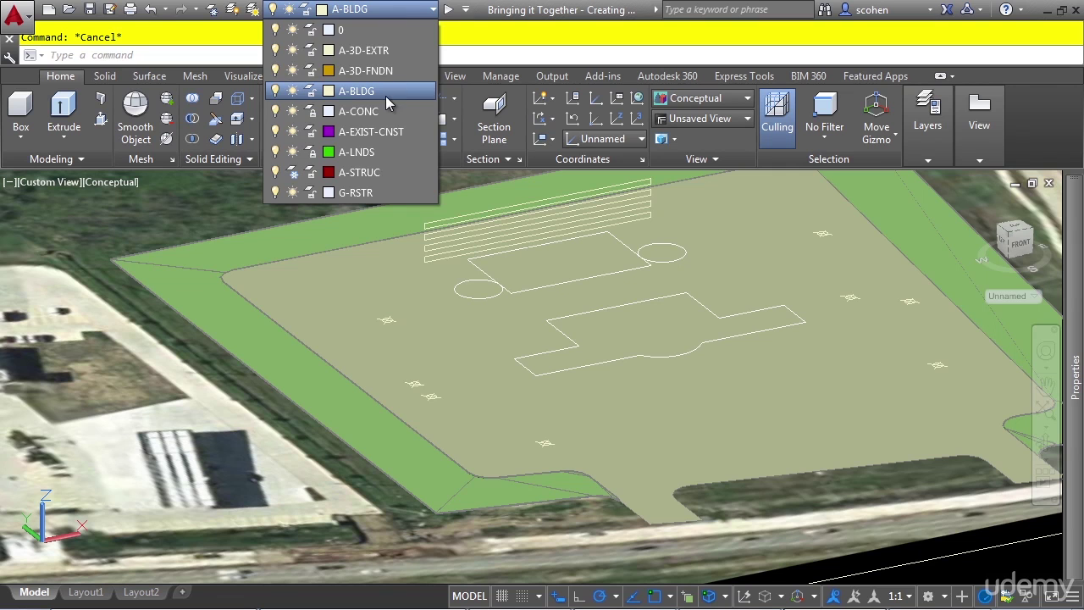
pyautogui.click(386, 91)
pyautogui.click(20, 108)
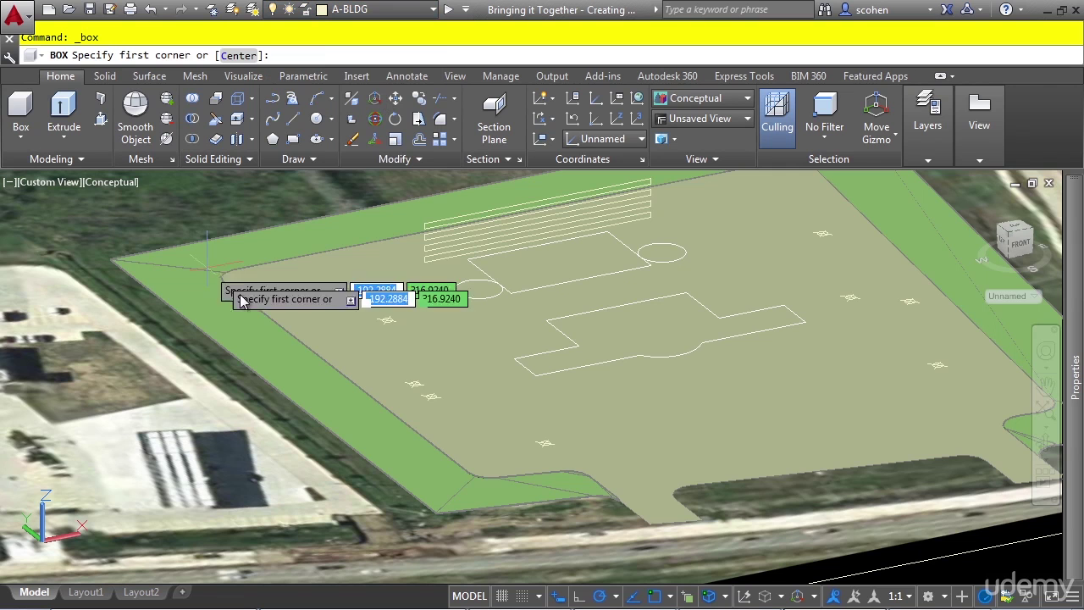
pyautogui.click(384, 320)
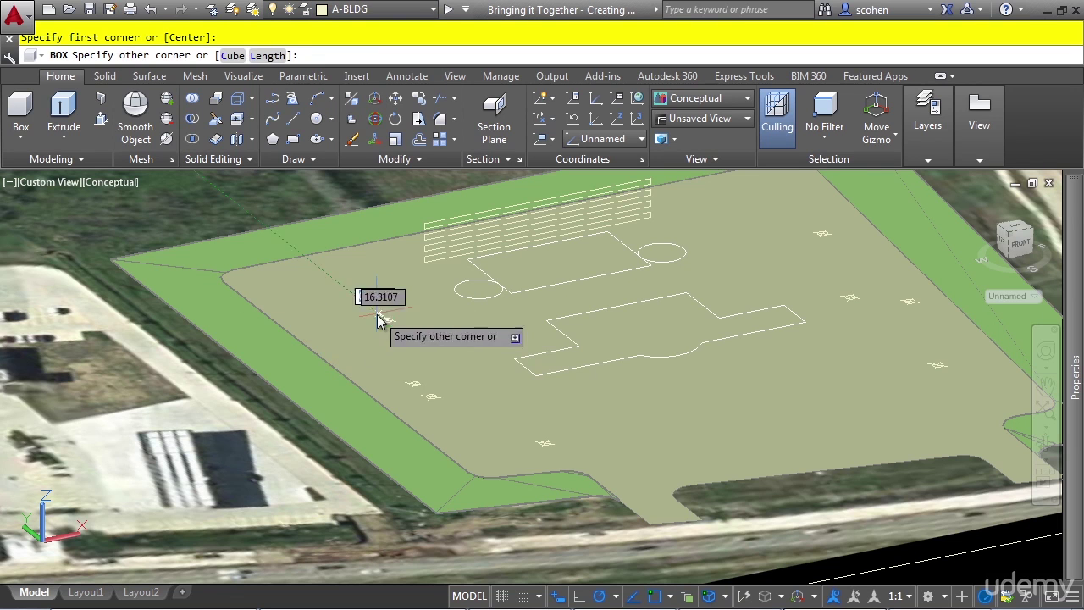
pyautogui.click(424, 382)
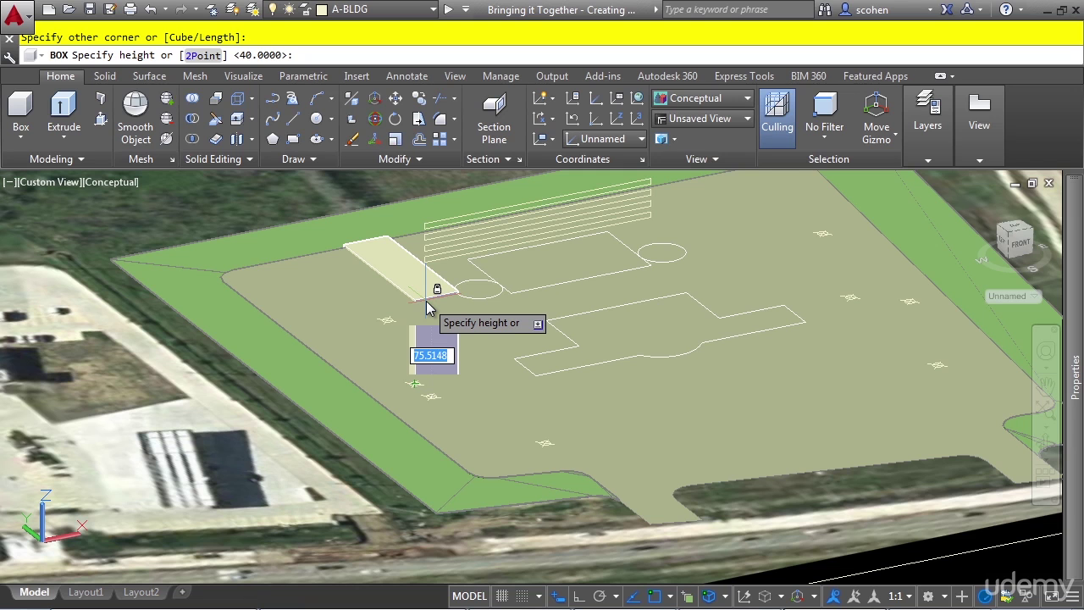
pyautogui.write('50')
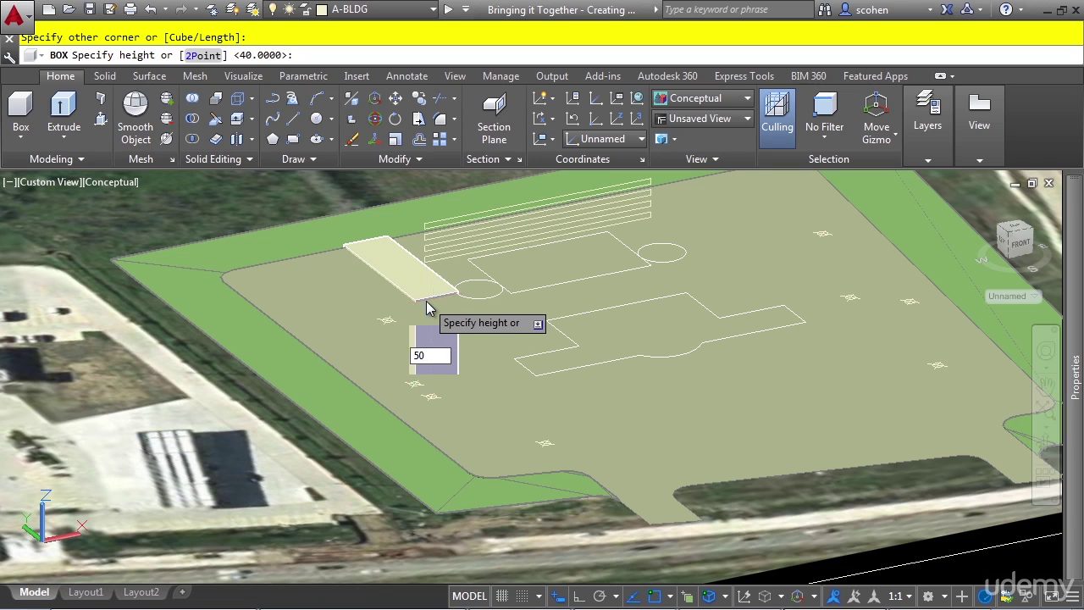
pyautogui.press('Return')
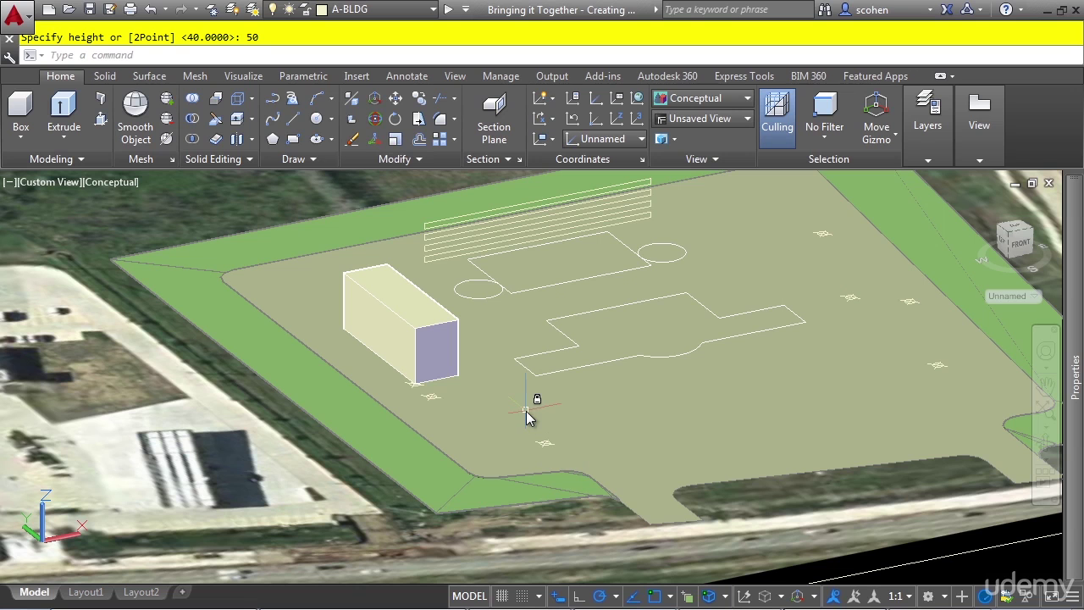
# Step: Create a second box 50 units high between the front pair of point markers on the site's west side
pyautogui.press('Return')
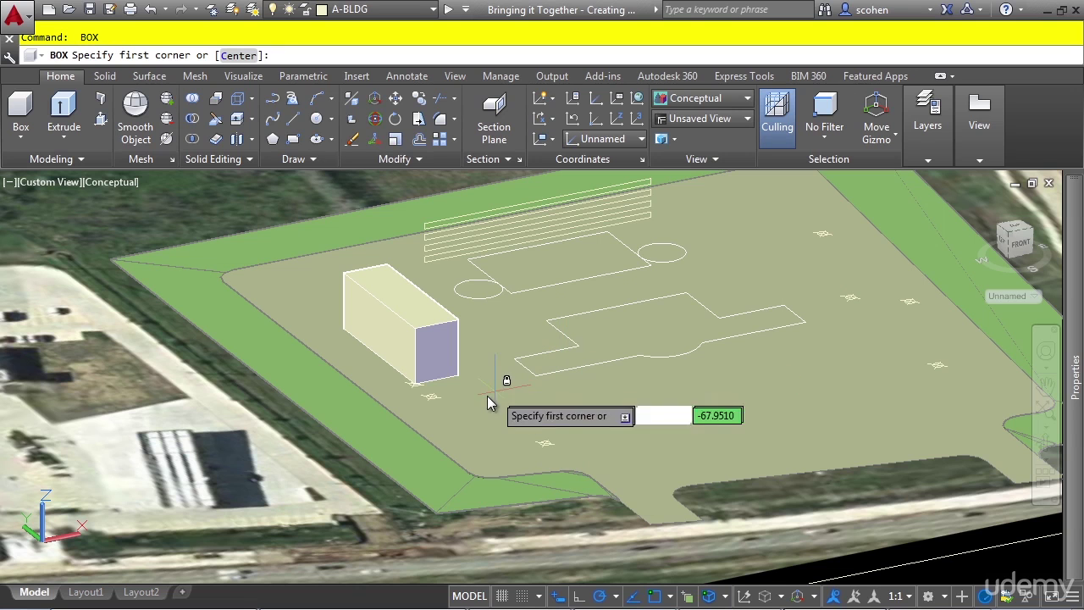
pyautogui.click(431, 396)
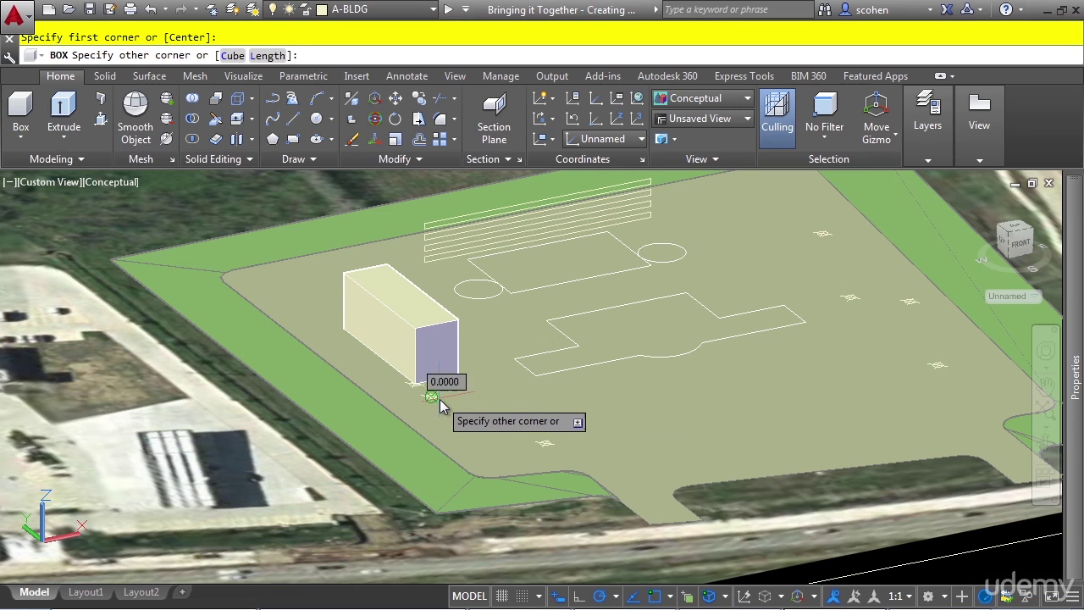
pyautogui.click(545, 447)
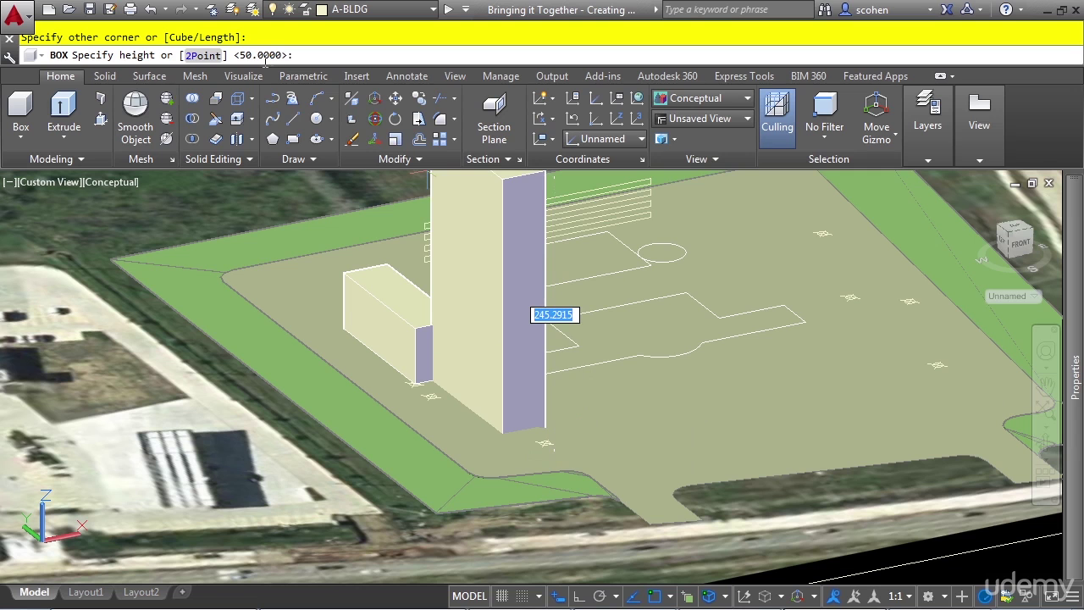
pyautogui.click(645, 318)
# Step: Create a box 50 units high between the rear pair of point markers on the site's east side
pyautogui.press('Return')
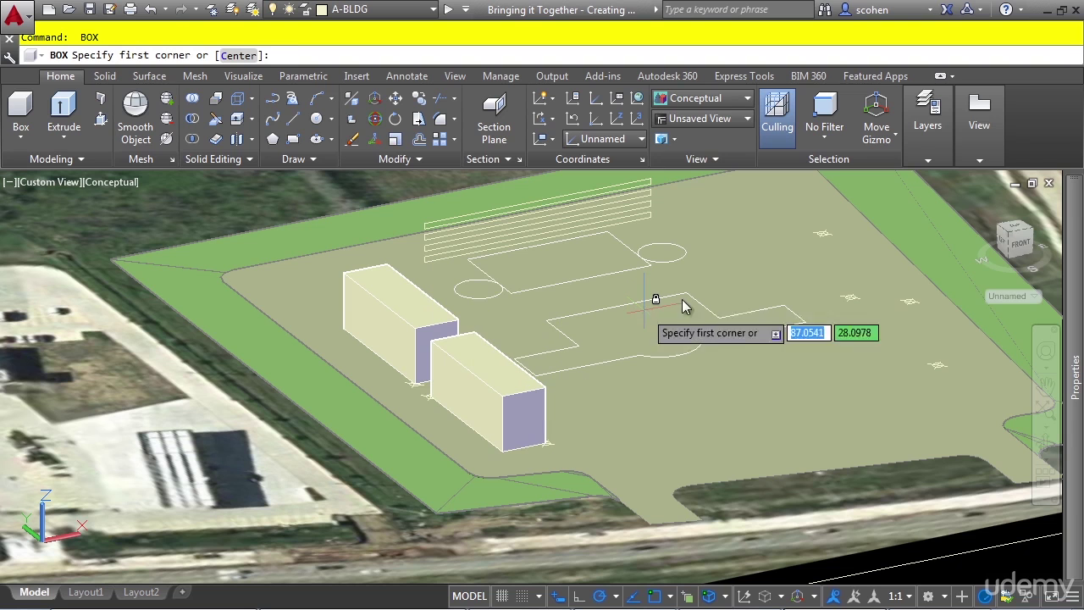
pyautogui.click(822, 234)
pyautogui.click(849, 293)
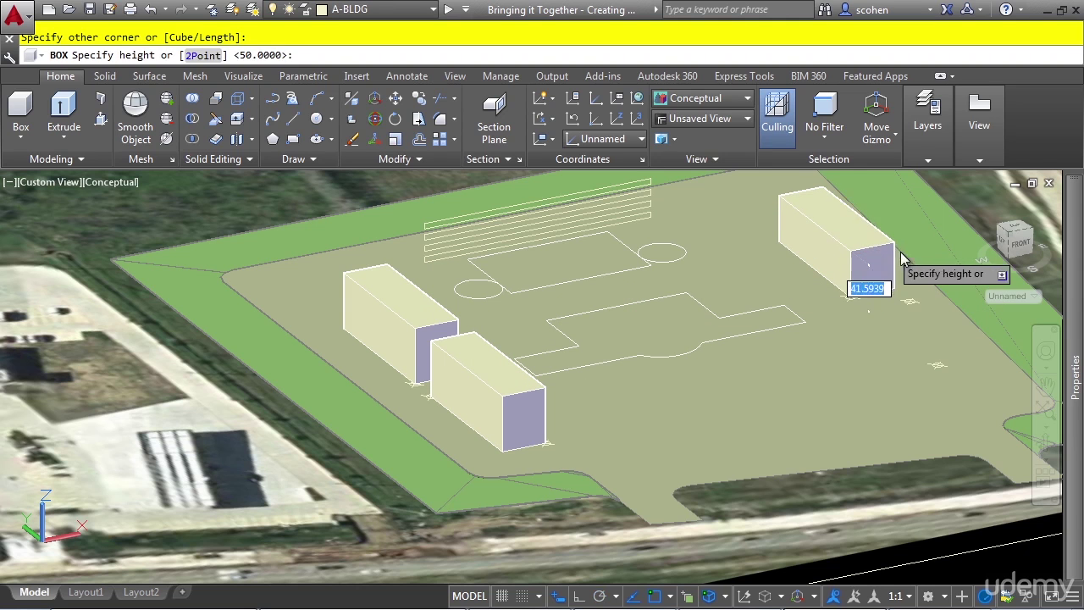
pyautogui.click(901, 259)
# Step: Create a matching box 50 units high between the front pair of point markers on the site's east side
pyautogui.press('Return')
pyautogui.click(911, 304)
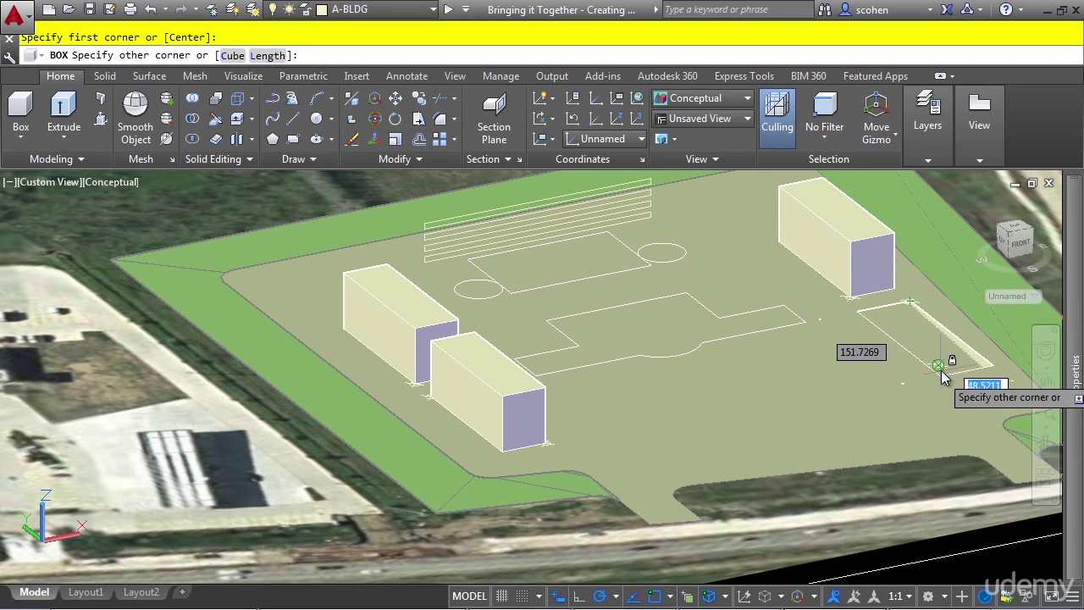
pyautogui.click(940, 366)
pyautogui.click(952, 309)
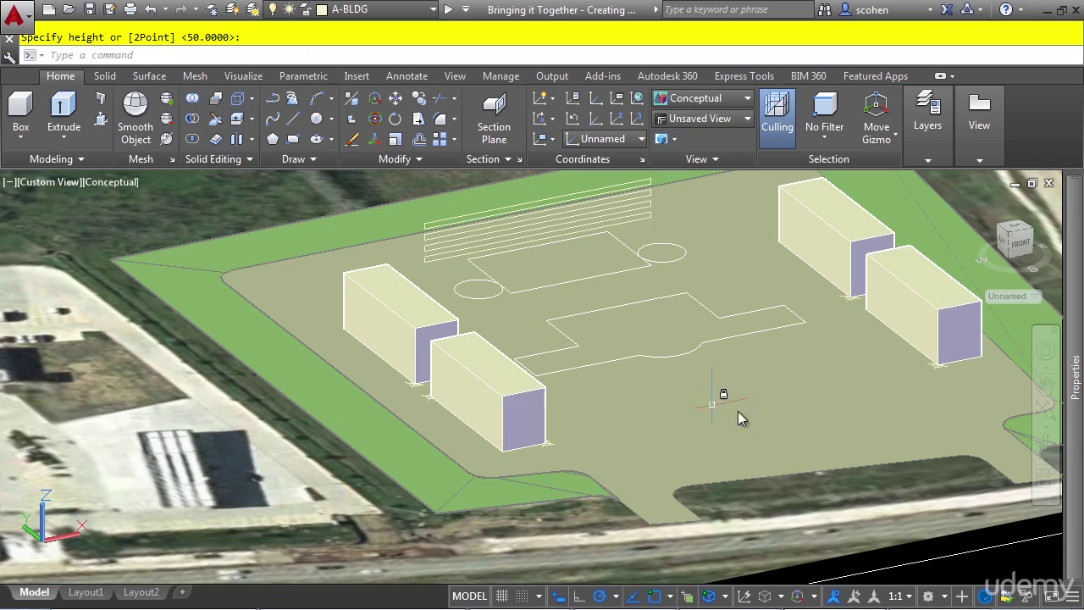
# Step: Presspull the main building footprint with the curved front at the site's centre to a height of 100
pyautogui.scroll(-3, 742, 448)
pyautogui.moveTo(736, 460); pyautogui.dragTo(537, 507, button='middle')
pyautogui.moveTo(607, 435)
pyautogui.keyDown('shift'); pyautogui.mouseDown(button='middle')
pyautogui.moveTo(593, 442)
pyautogui.moveTo(652, 449)
pyautogui.moveTo(597, 440)
pyautogui.moveTo(607, 449)
pyautogui.mouseUp(button='middle'); pyautogui.keyUp('shift')
pyautogui.scroll(5, 533, 440)
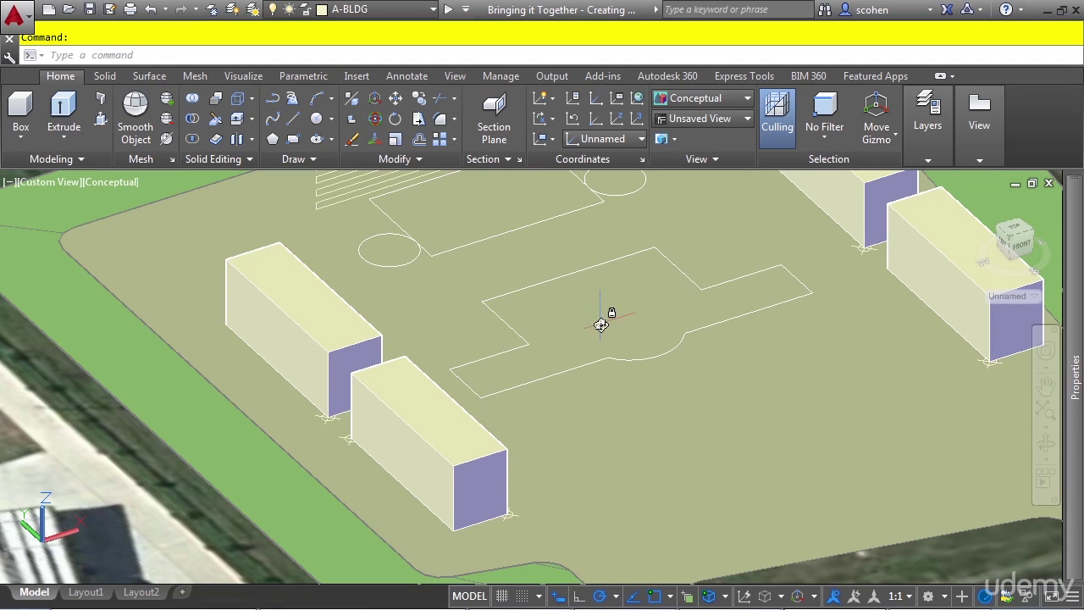
pyautogui.keyDown('shift'); pyautogui.moveTo(556, 326); pyautogui.dragTo(578, 378, button='middle'); pyautogui.keyUp('shift')
pyautogui.hotkey('ctrl', 'shift', 'e')
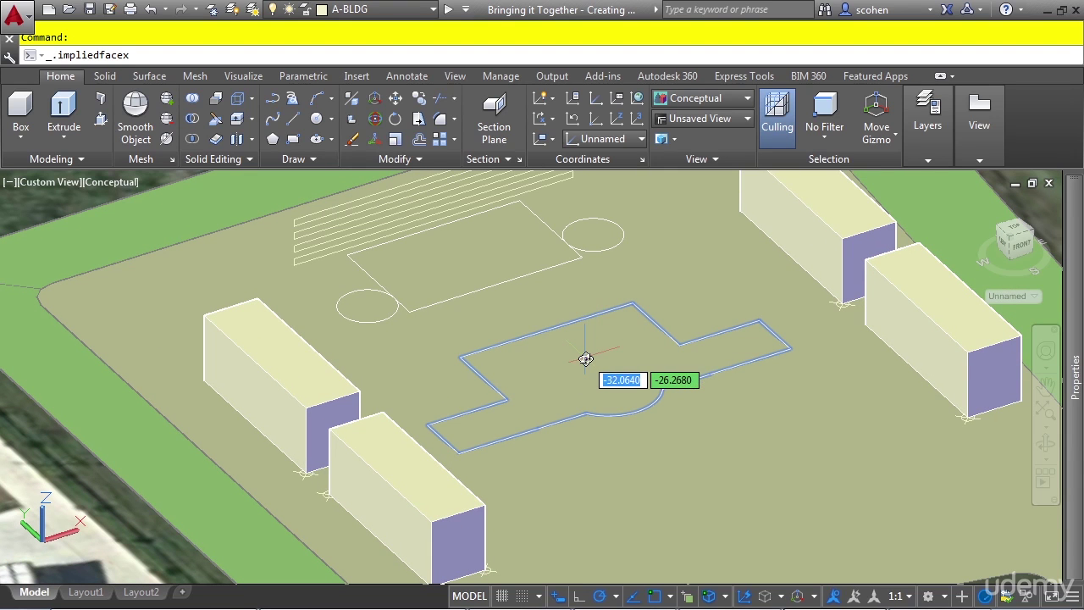
pyautogui.click(585, 358)
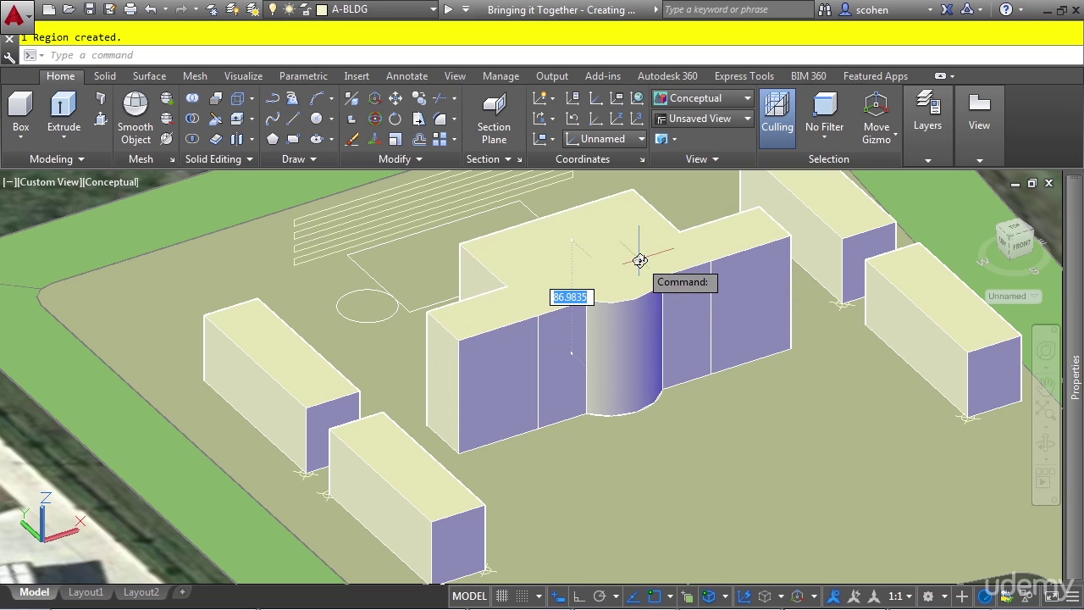
pyautogui.write('1')
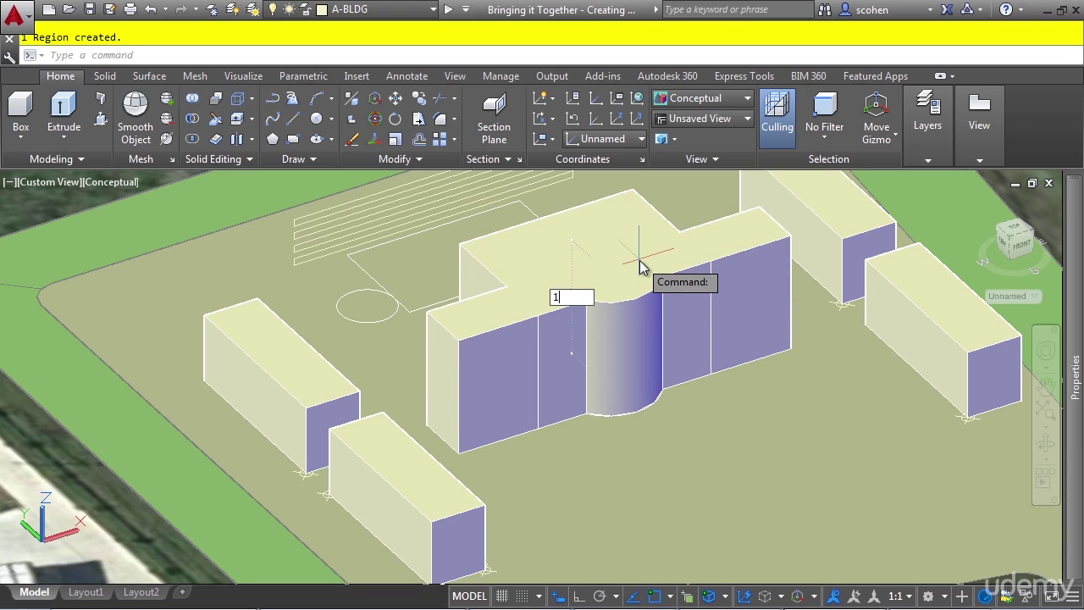
pyautogui.write('00')
pyautogui.press('Return')
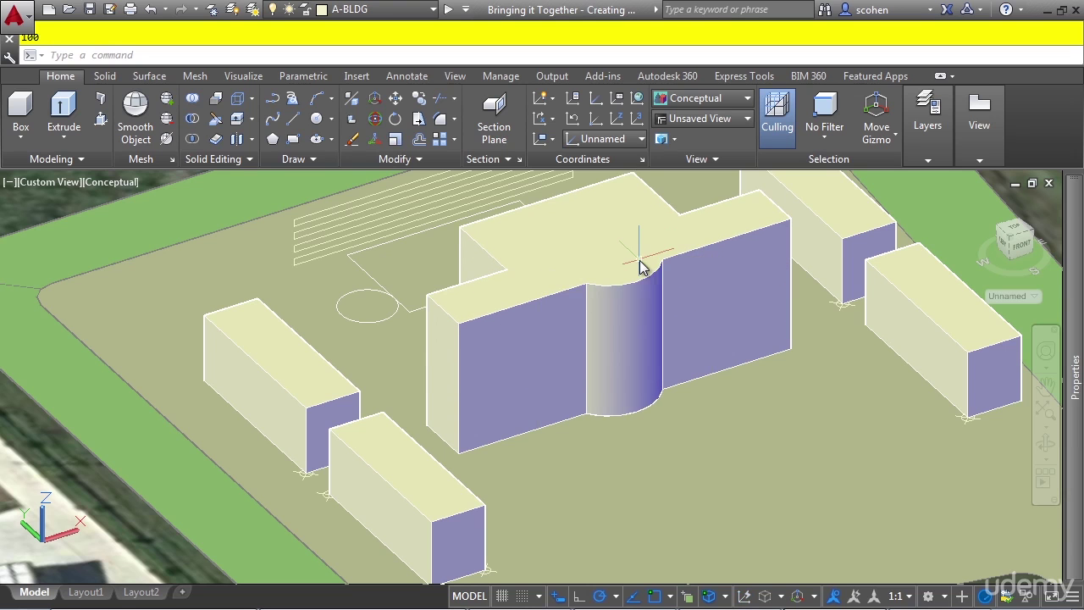
# Step: Presspull the rectangle behind the main building and its two adjoining circles together to a height of 50
pyautogui.scroll(-2, 555, 355)
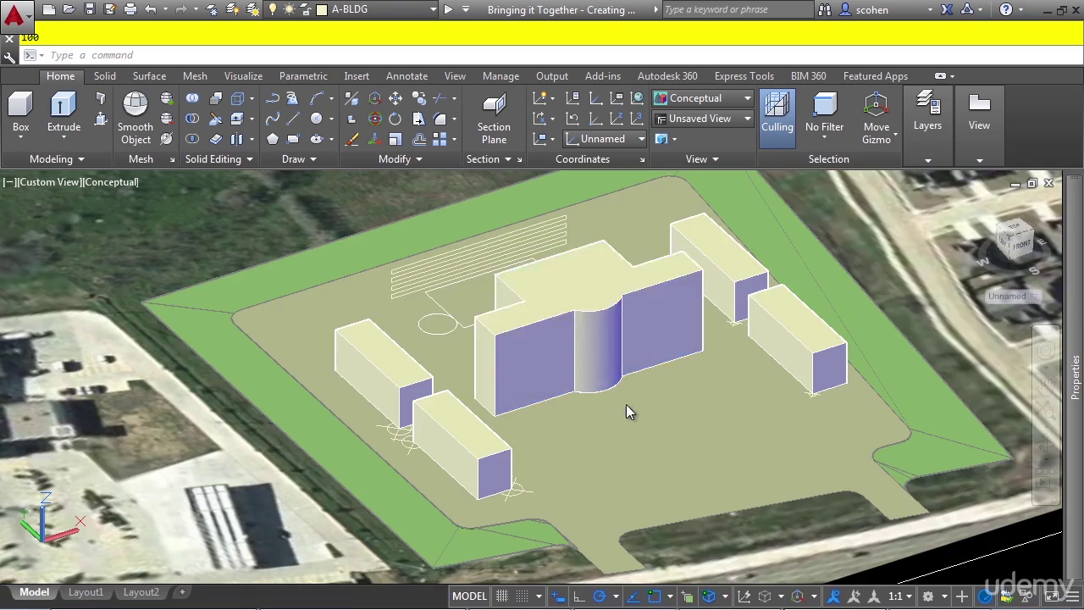
pyautogui.moveTo(625, 413); pyautogui.dragTo(678, 475, button='middle')
pyautogui.scroll(5, 604, 474)
pyautogui.keyDown('shift'); pyautogui.moveTo(557, 423); pyautogui.dragTo(649, 465, button='middle'); pyautogui.keyUp('shift')
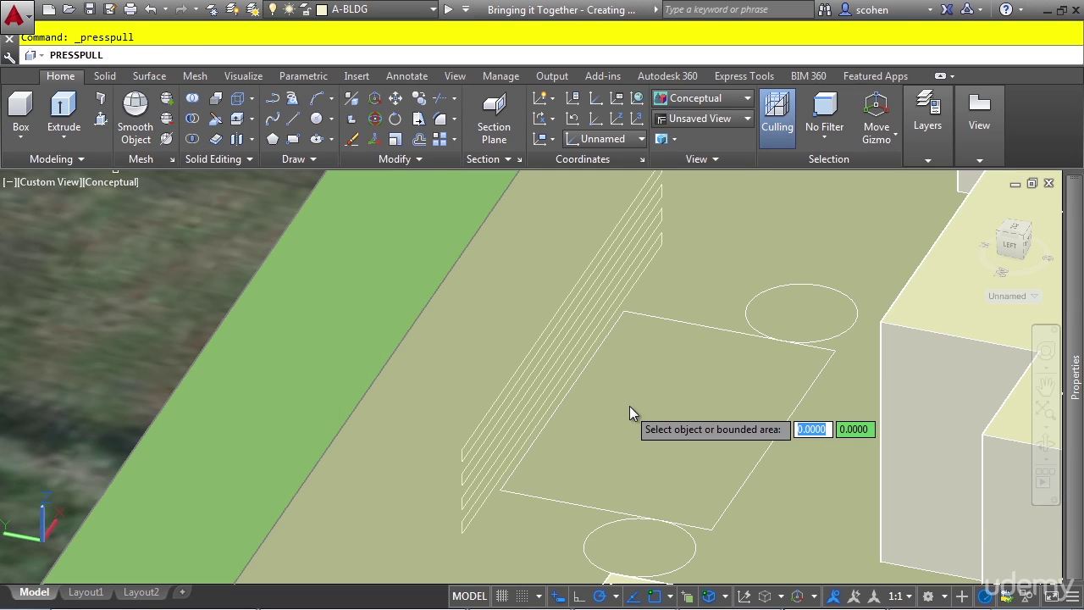
pyautogui.moveTo(621, 438); pyautogui.dragTo(495, 352, button='middle')
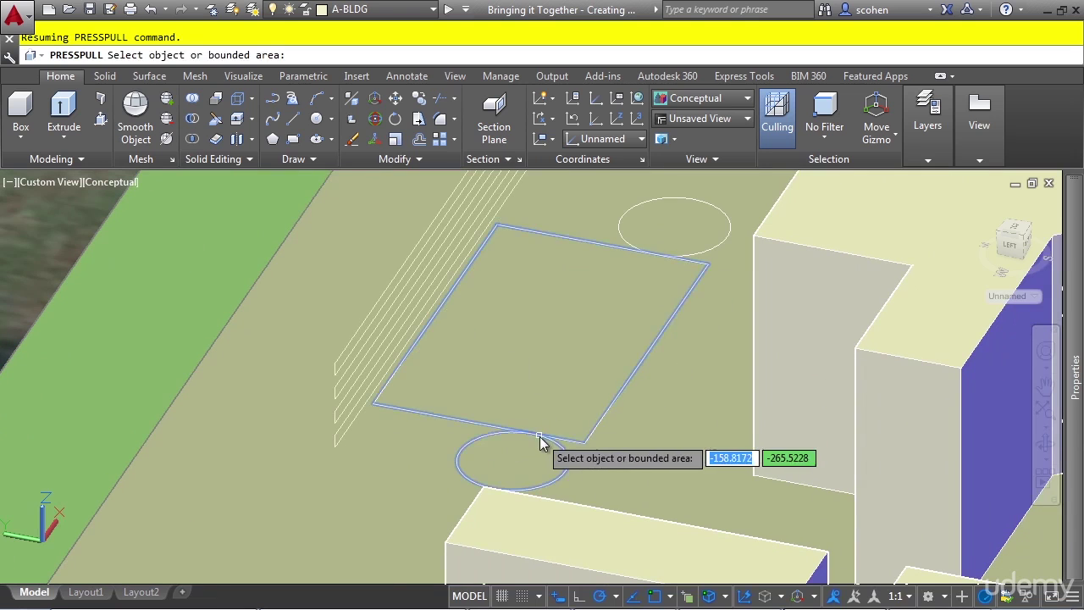
pyautogui.click(541, 458)
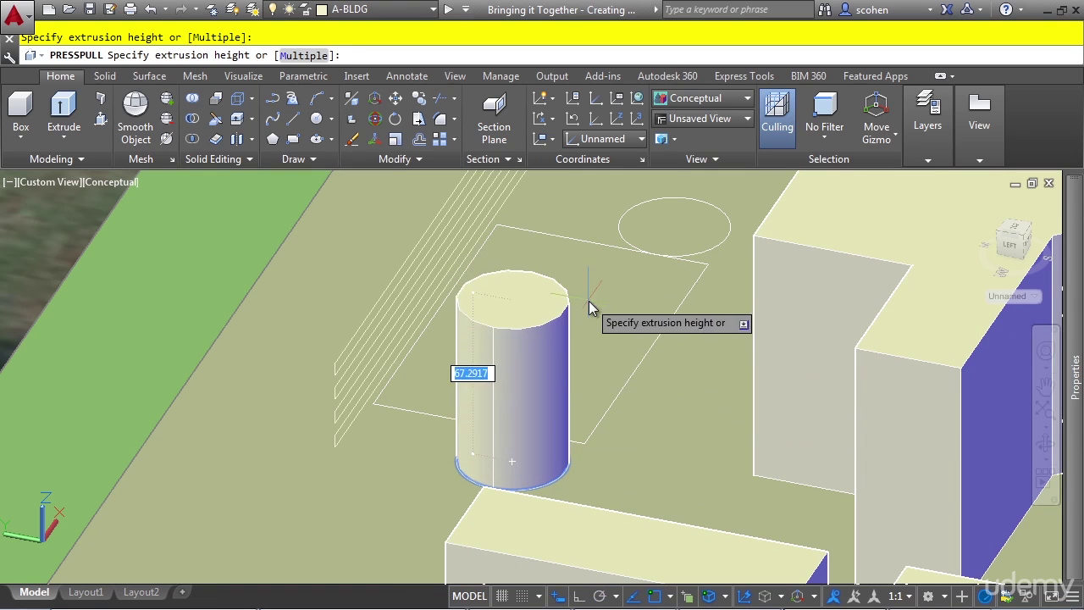
pyautogui.click(303, 56)
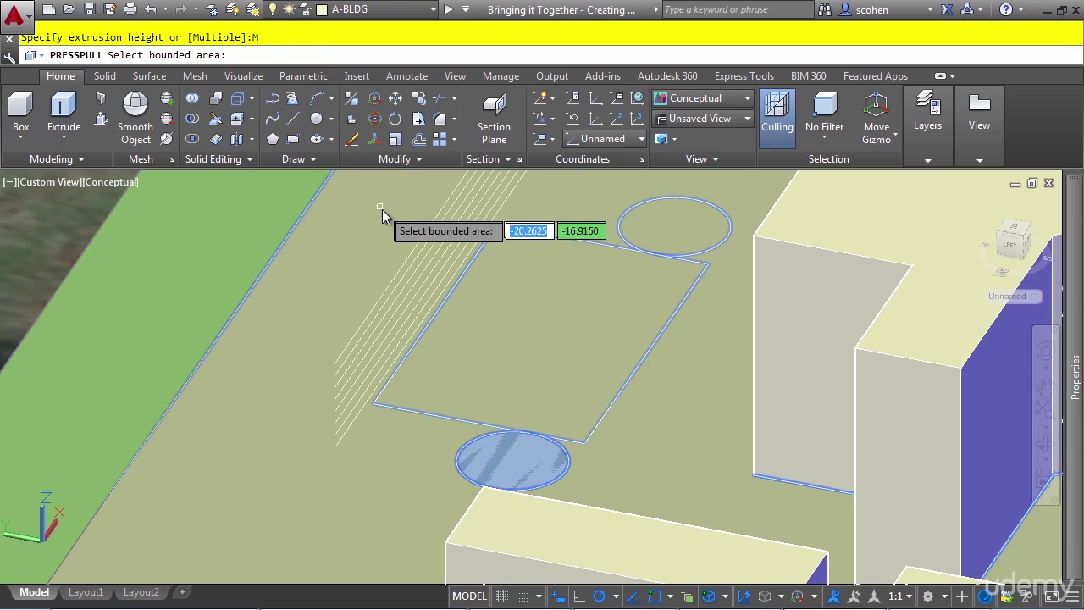
pyautogui.click(593, 332)
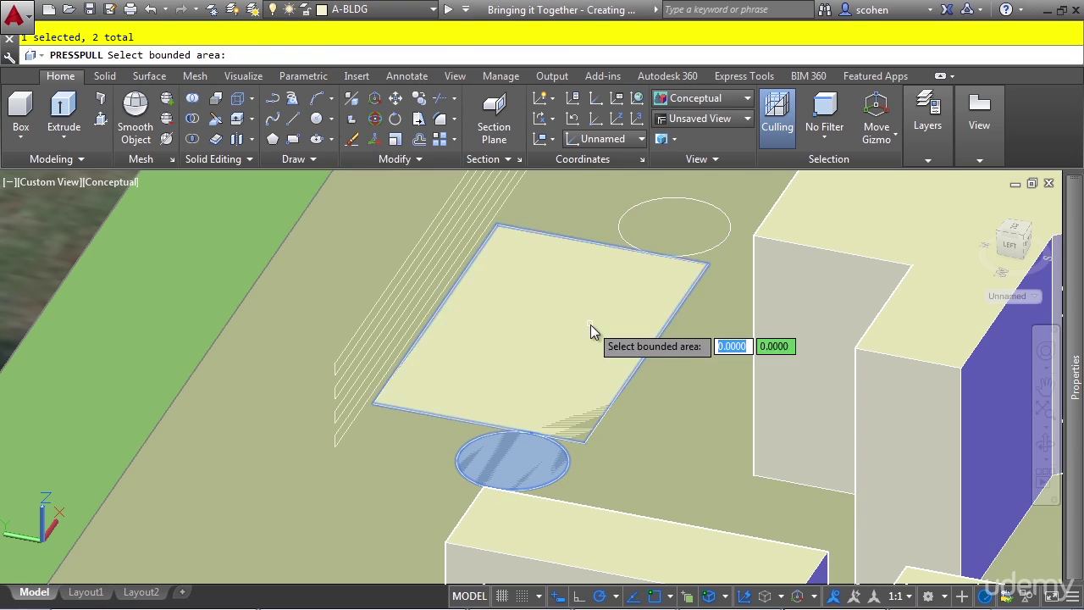
pyautogui.click(665, 230)
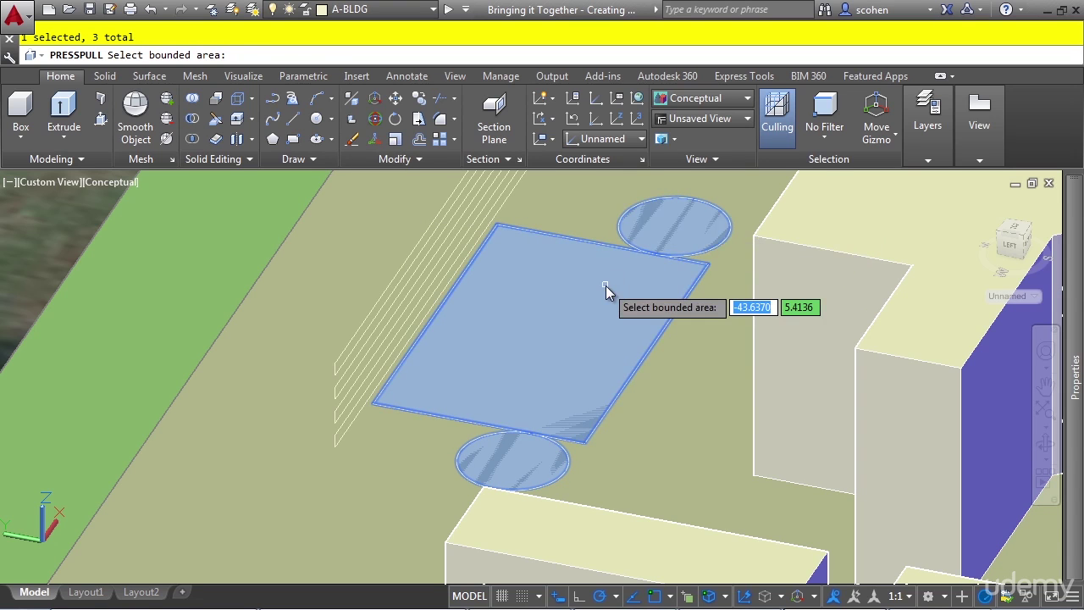
pyautogui.press('Return')
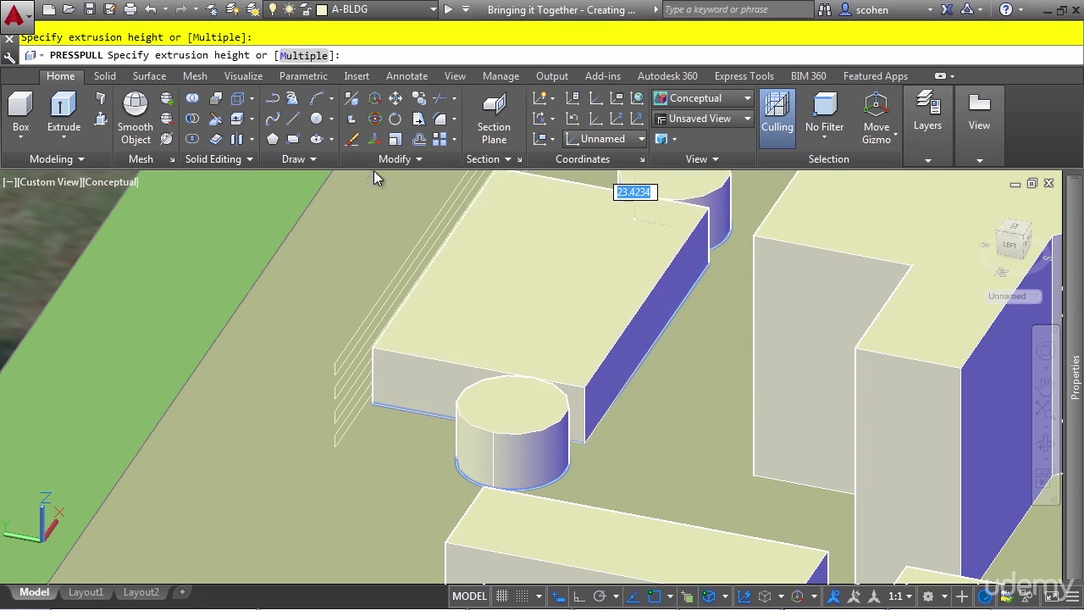
pyautogui.keyDown('shift'); pyautogui.moveTo(469, 360); pyautogui.dragTo(423, 302, button='middle'); pyautogui.keyUp('shift')
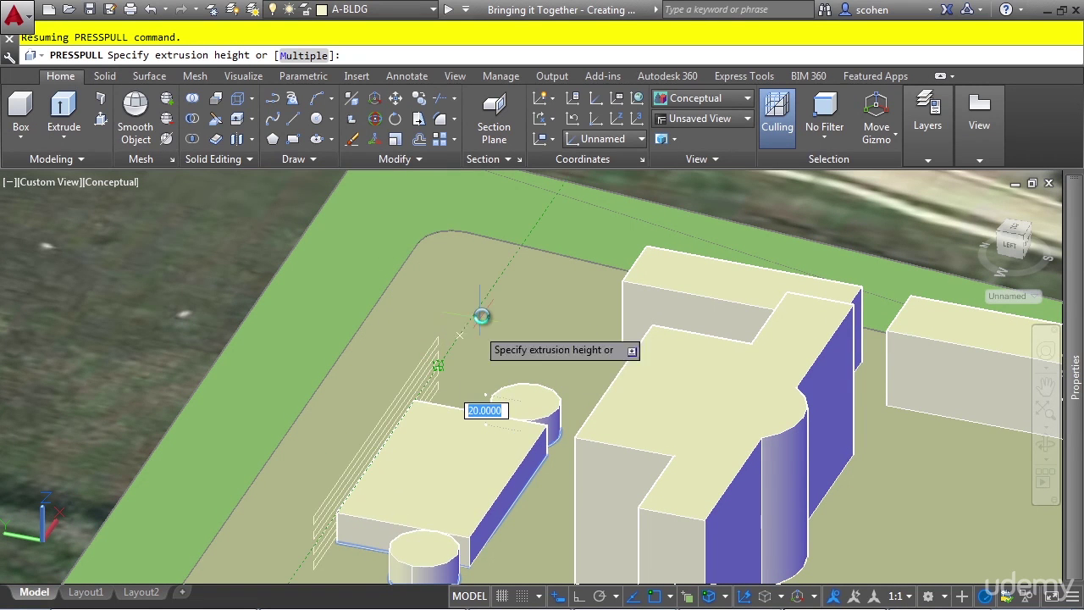
pyautogui.write('10')
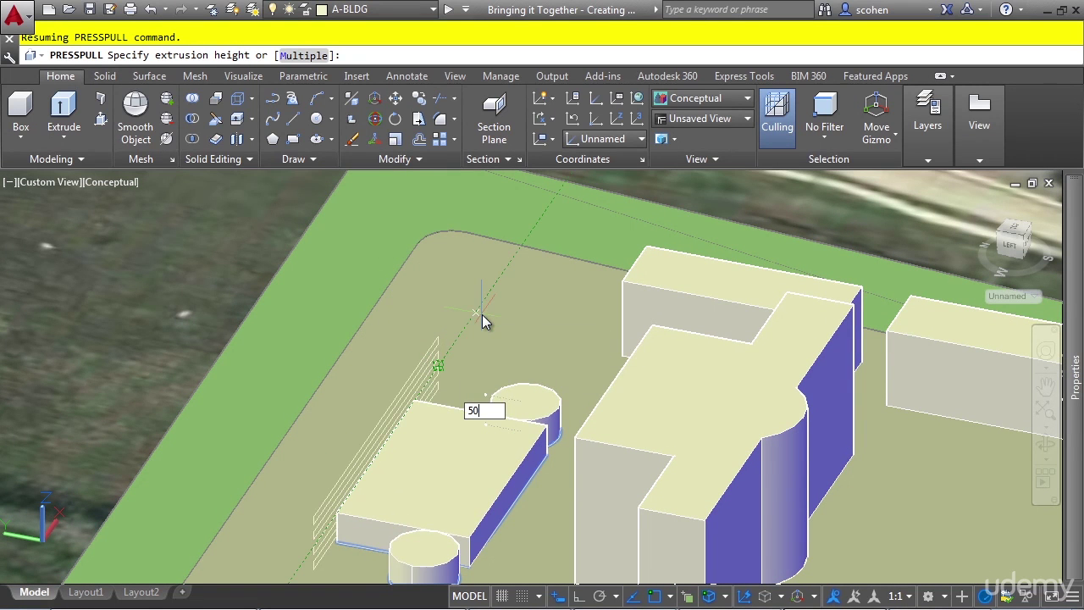
pyautogui.press('Return')
# Step: Extrude the four thin upright rectangles as solids through the rear block and its cylinders, up to the midpoint on the block's far side
pyautogui.scroll(4, 367, 511)
pyautogui.moveTo(430, 471); pyautogui.dragTo(612, 315, button='middle')
pyautogui.keyDown('shift'); pyautogui.moveTo(516, 401); pyautogui.dragTo(600, 335, button='middle'); pyautogui.keyUp('shift')
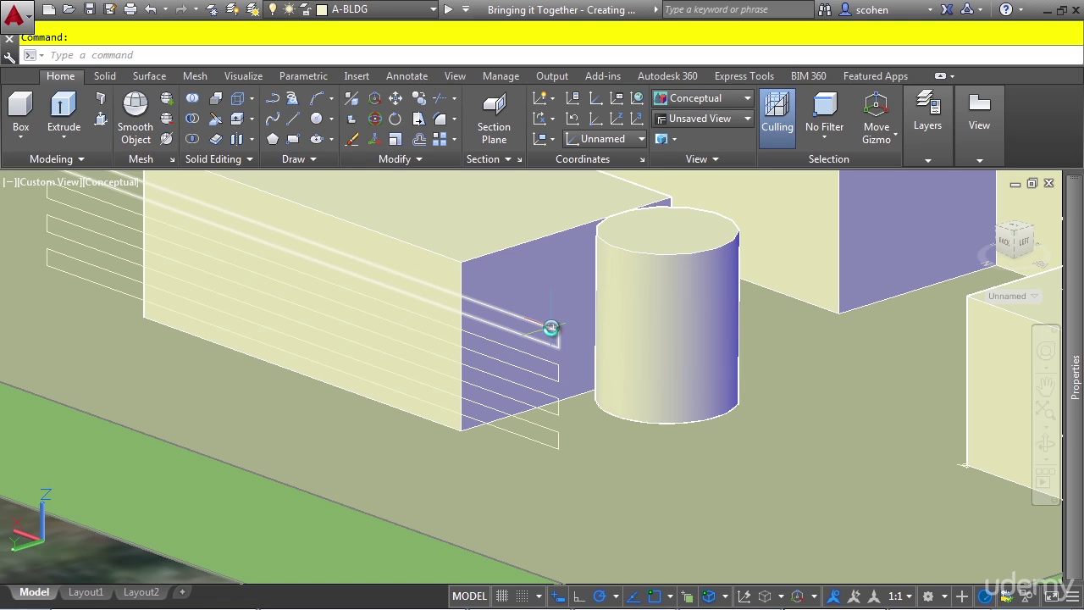
pyautogui.click(85, 122)
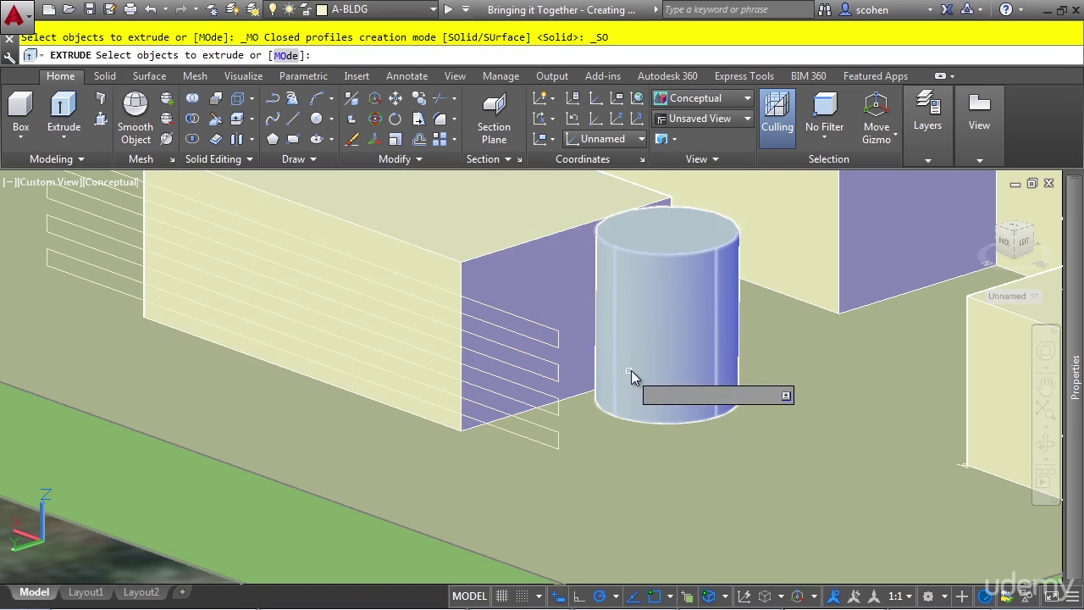
pyautogui.click(556, 334)
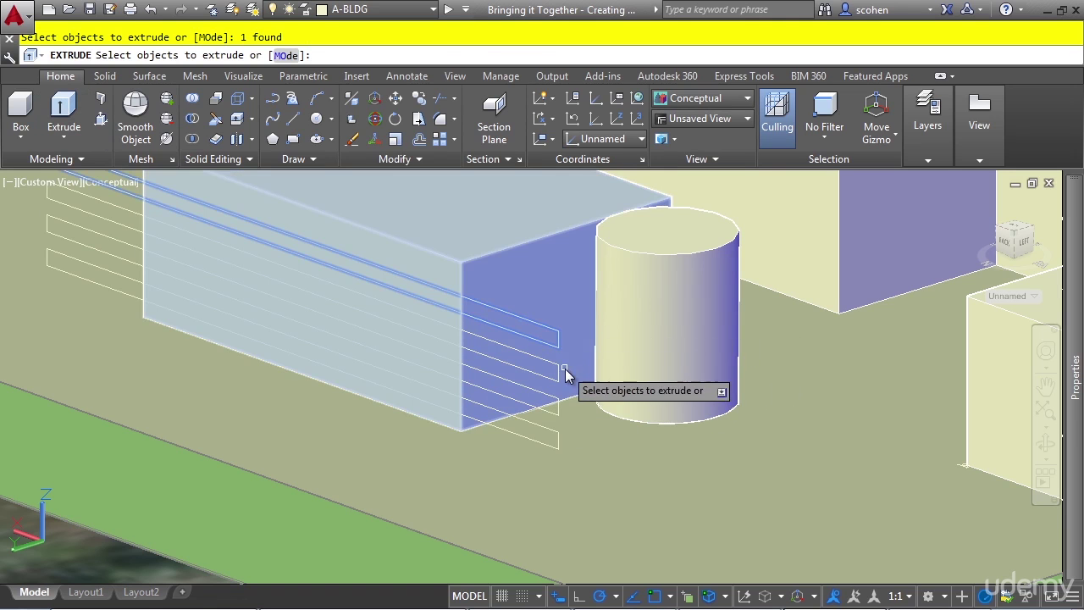
pyautogui.click(560, 378)
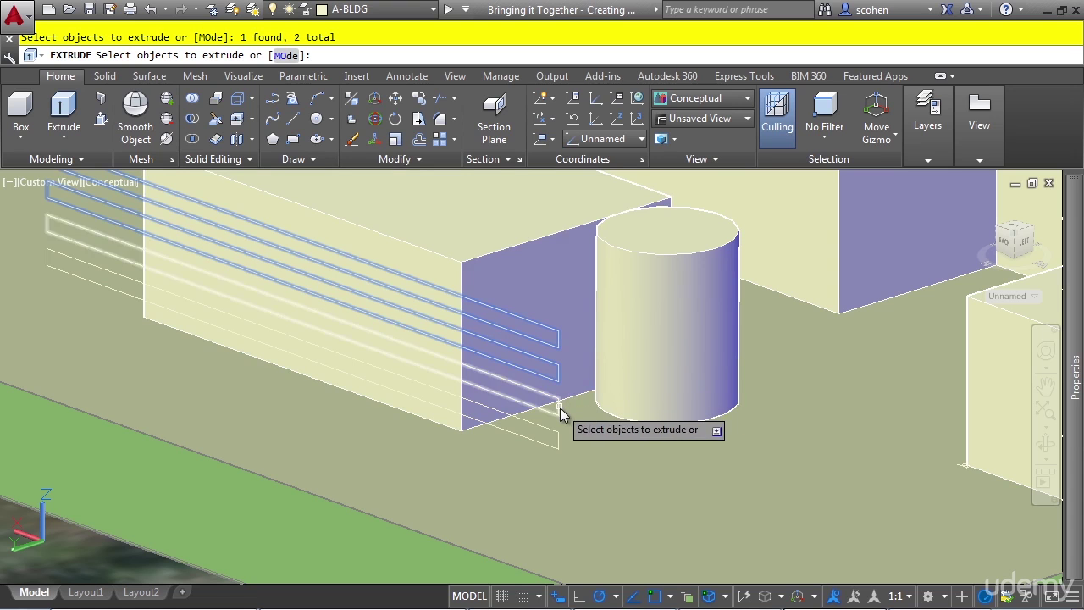
pyautogui.click(560, 408)
pyautogui.click(560, 438)
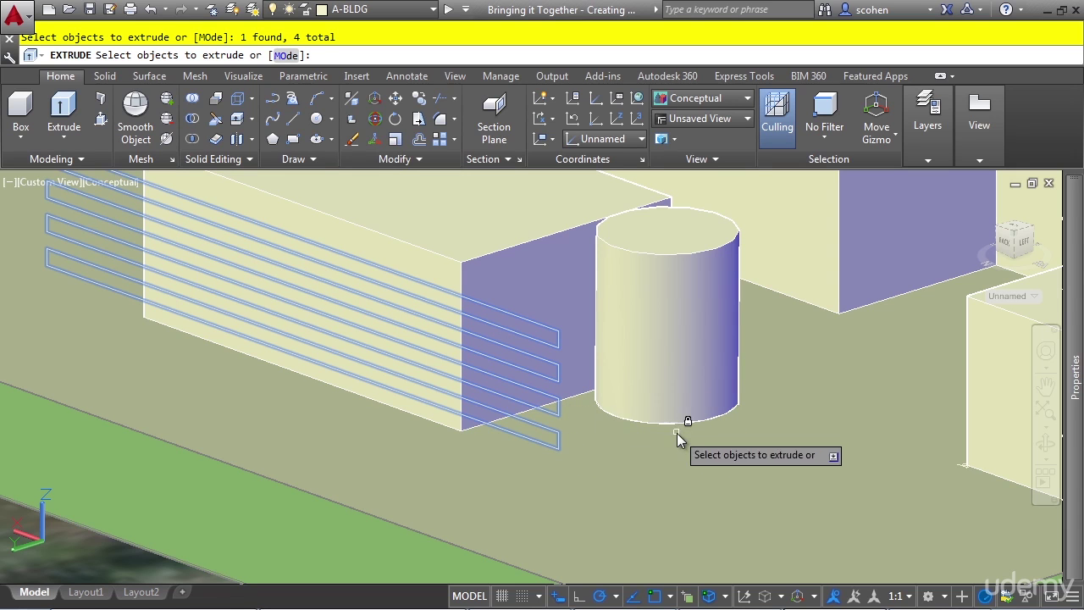
pyautogui.press('Return')
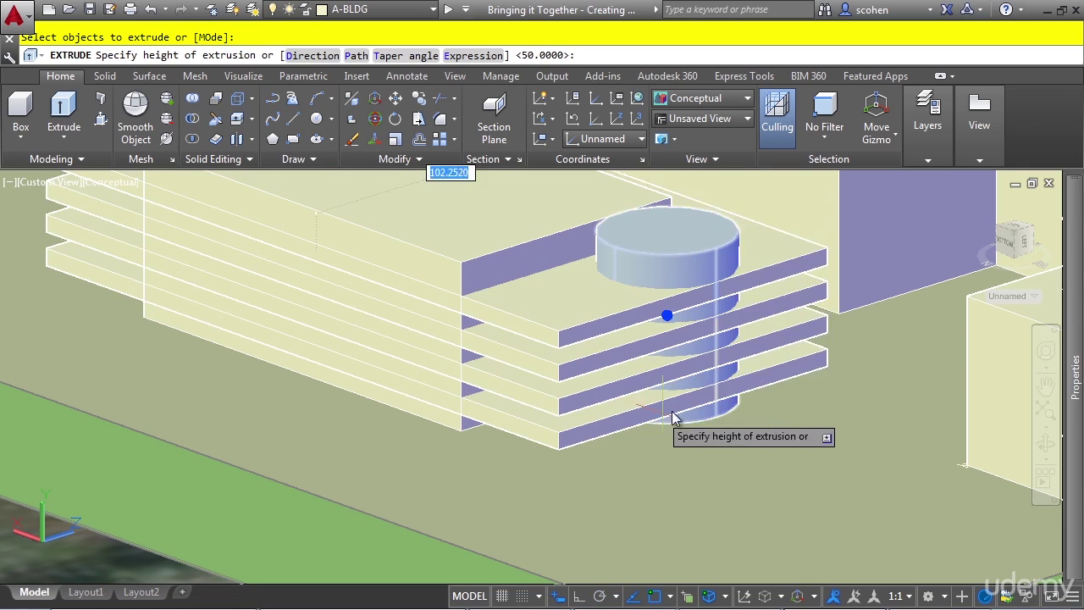
pyautogui.keyDown('shift'); pyautogui.moveTo(706, 398); pyautogui.dragTo(547, 407, button='middle'); pyautogui.keyUp('shift')
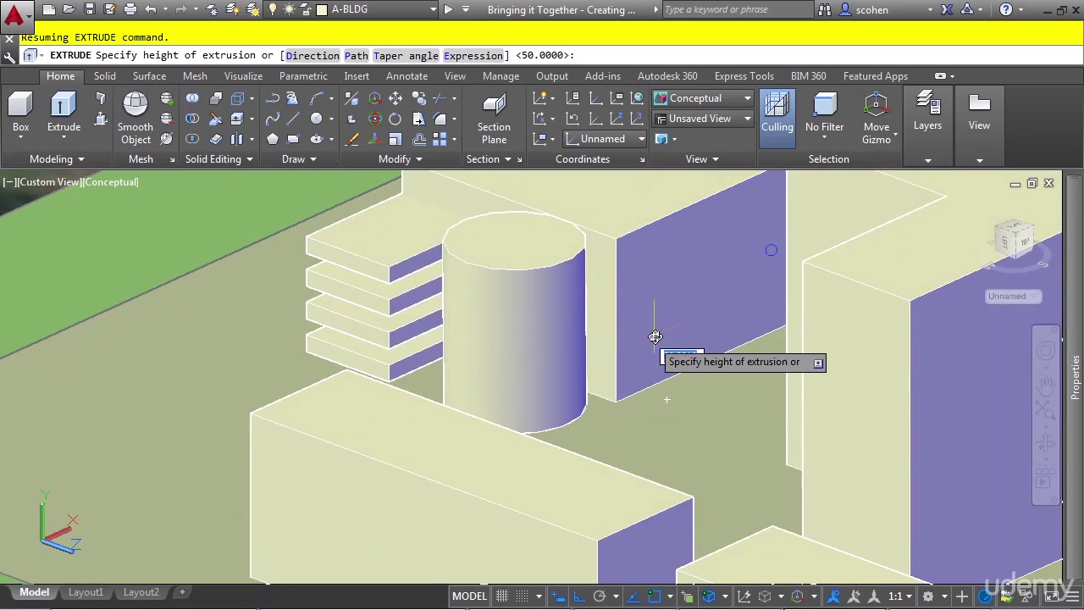
pyautogui.scroll(-2, 691, 307)
pyautogui.moveTo(691, 306); pyautogui.dragTo(692, 432, button='middle')
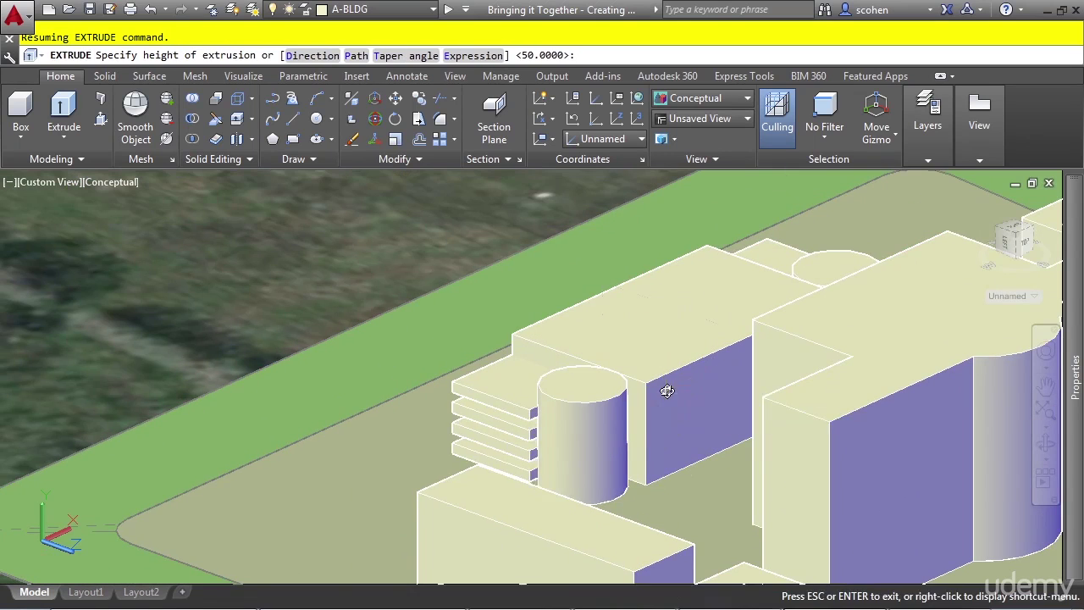
pyautogui.keyDown('shift'); pyautogui.moveTo(666, 389); pyautogui.dragTo(717, 391, button='middle'); pyautogui.keyUp('shift')
pyautogui.scroll(3, 724, 329)
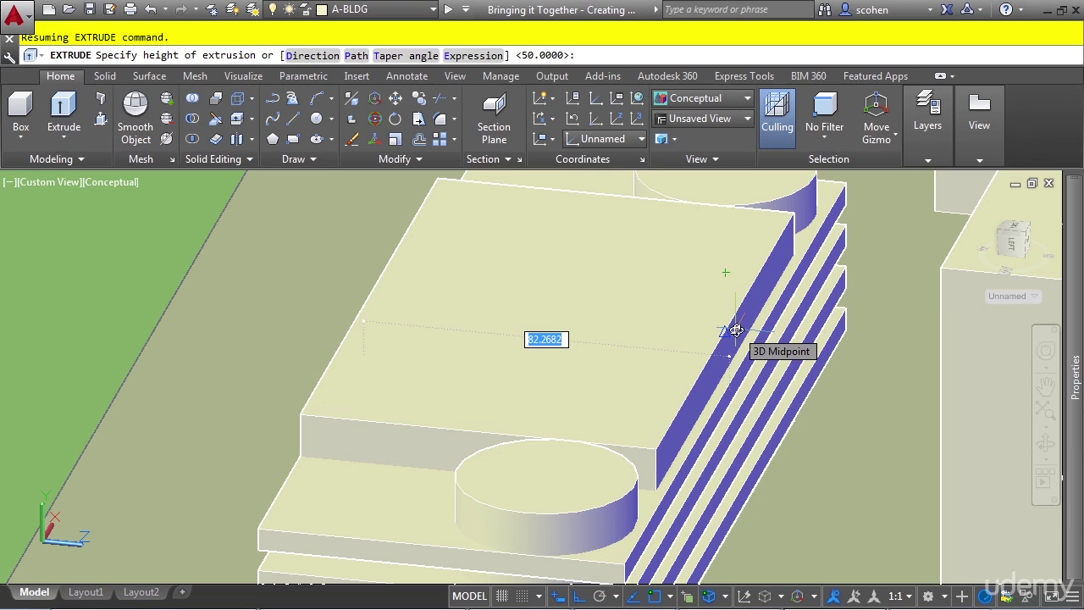
pyautogui.click(736, 330)
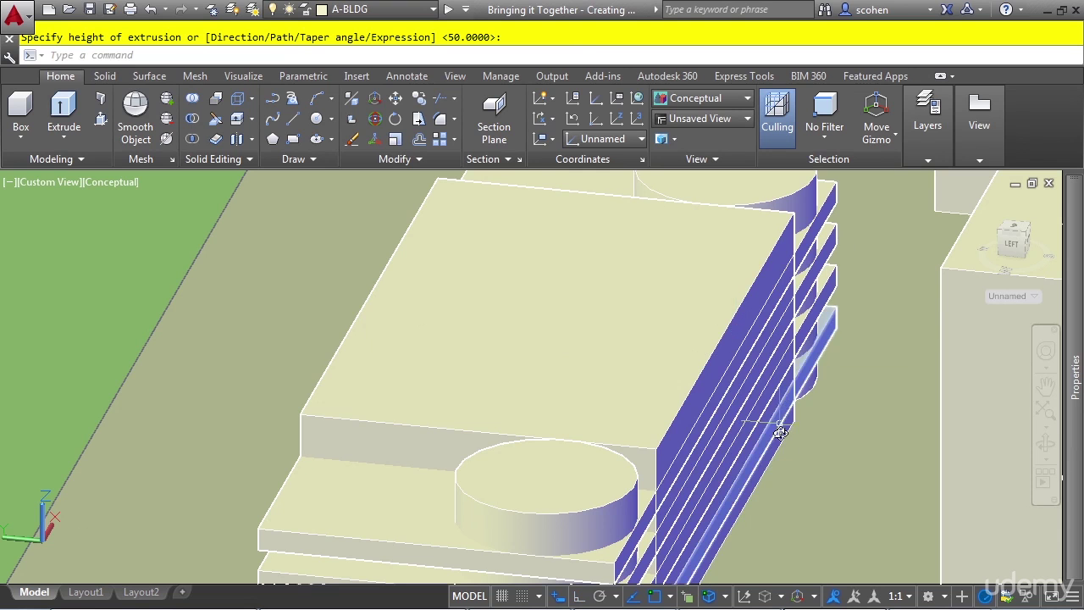
# Step: Subtract the four horizontal slabs from the rear block and its two cylinders
pyautogui.keyDown('shift'); pyautogui.moveTo(820, 455); pyautogui.dragTo(880, 217, button='middle'); pyautogui.keyUp('shift')
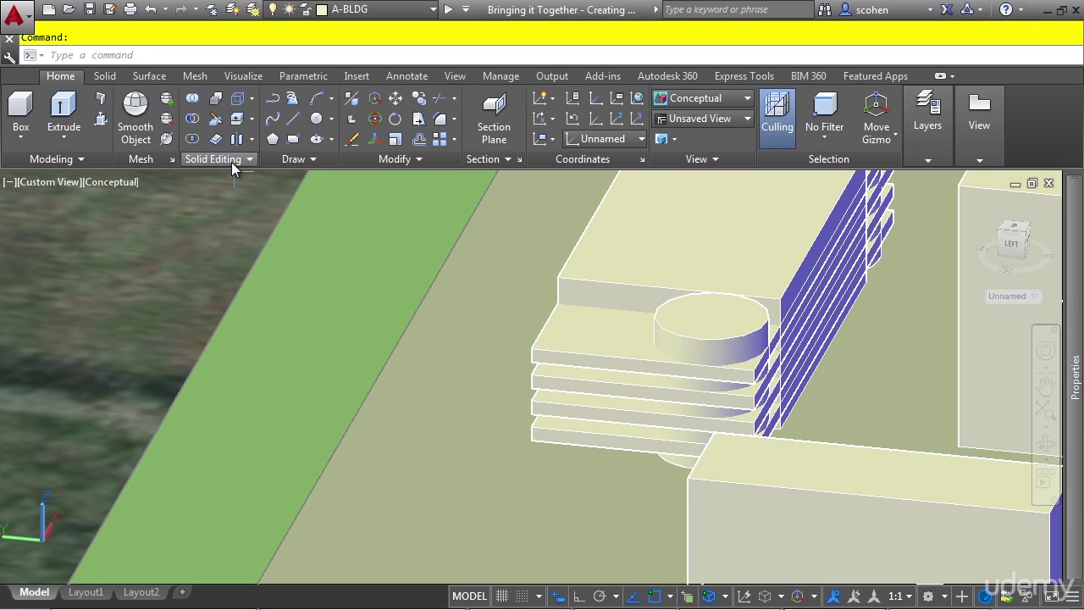
pyautogui.click(194, 119)
pyautogui.keyDown('shift'); pyautogui.moveTo(487, 352); pyautogui.dragTo(542, 461, button='middle'); pyautogui.keyUp('shift')
pyautogui.keyDown('shift'); pyautogui.moveTo(672, 387); pyautogui.dragTo(814, 254, button='middle'); pyautogui.keyUp('shift')
pyautogui.click(795, 219)
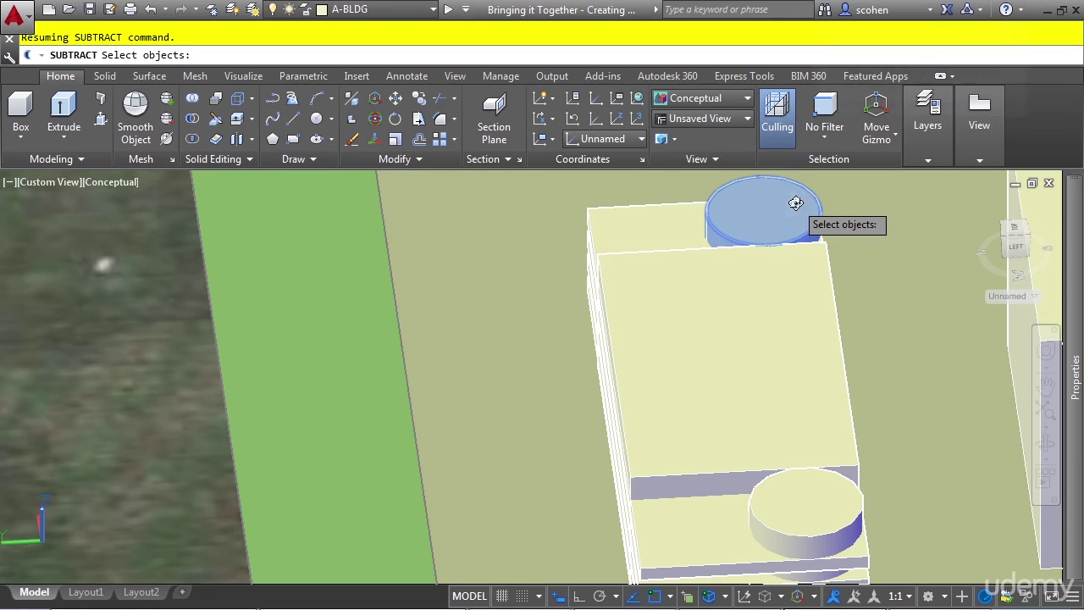
pyautogui.click(754, 316)
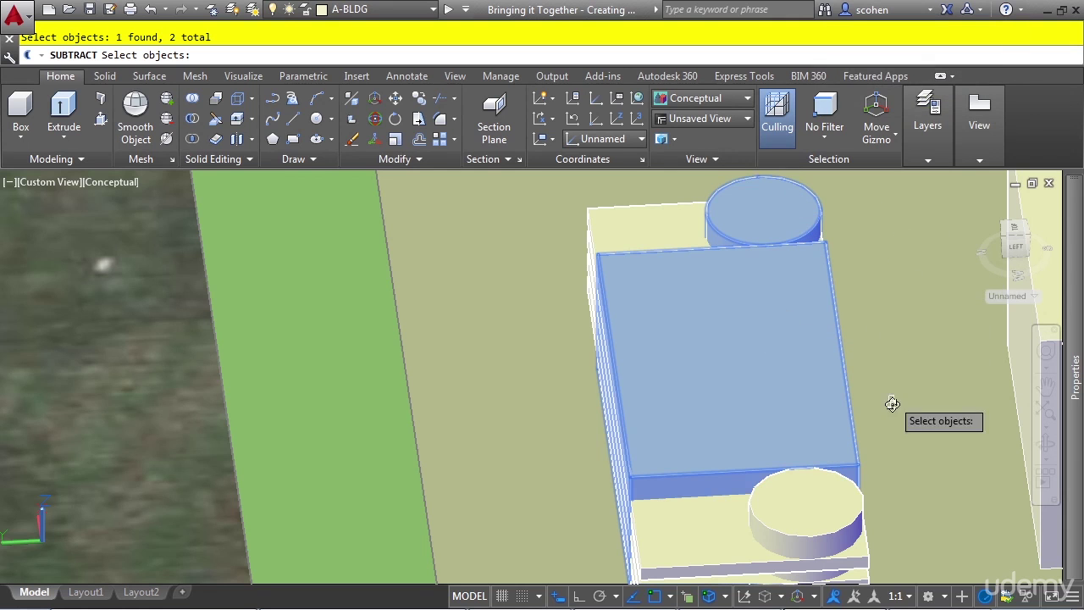
pyautogui.click(827, 514)
pyautogui.moveTo(911, 421); pyautogui.dragTo(921, 269, button='middle')
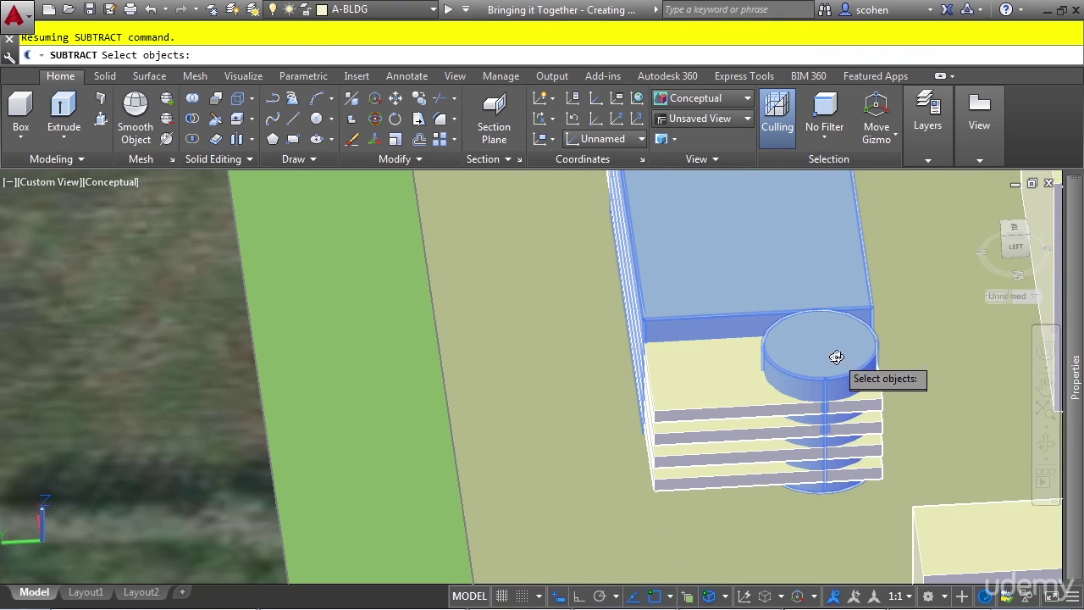
pyautogui.press('Return')
pyautogui.keyDown('shift'); pyautogui.moveTo(703, 492); pyautogui.dragTo(733, 454, button='middle'); pyautogui.keyUp('shift')
pyautogui.moveTo(786, 385); pyautogui.dragTo(711, 426, button='middle')
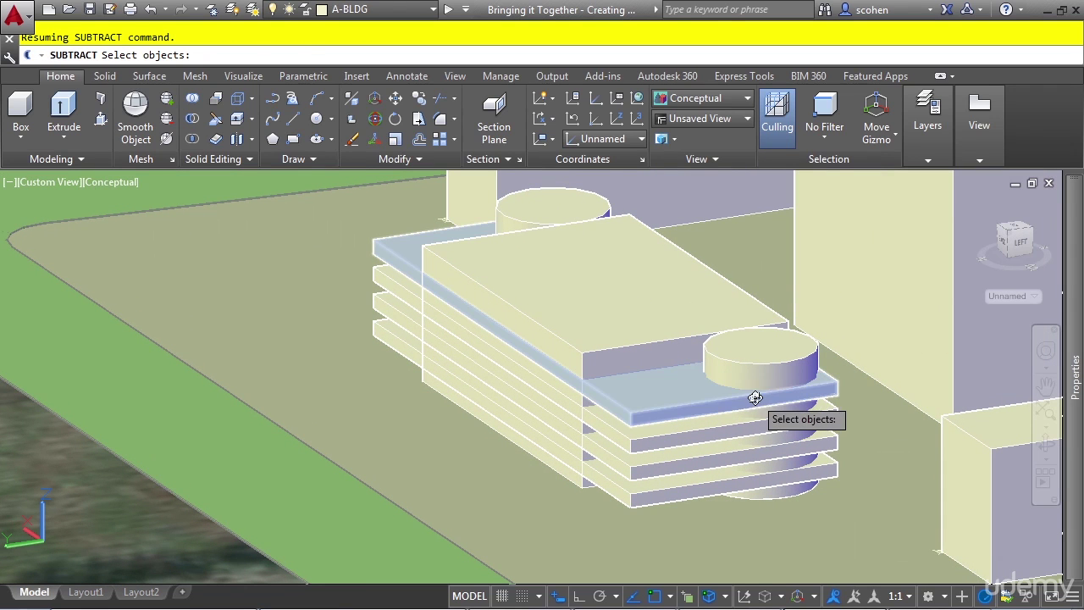
pyautogui.click(660, 384)
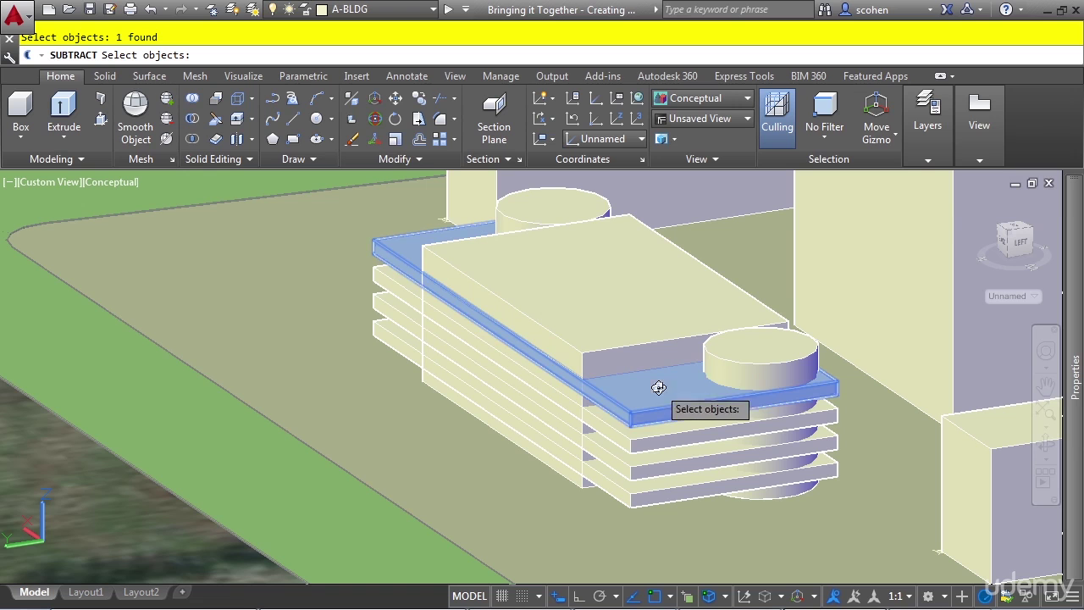
pyautogui.click(686, 433)
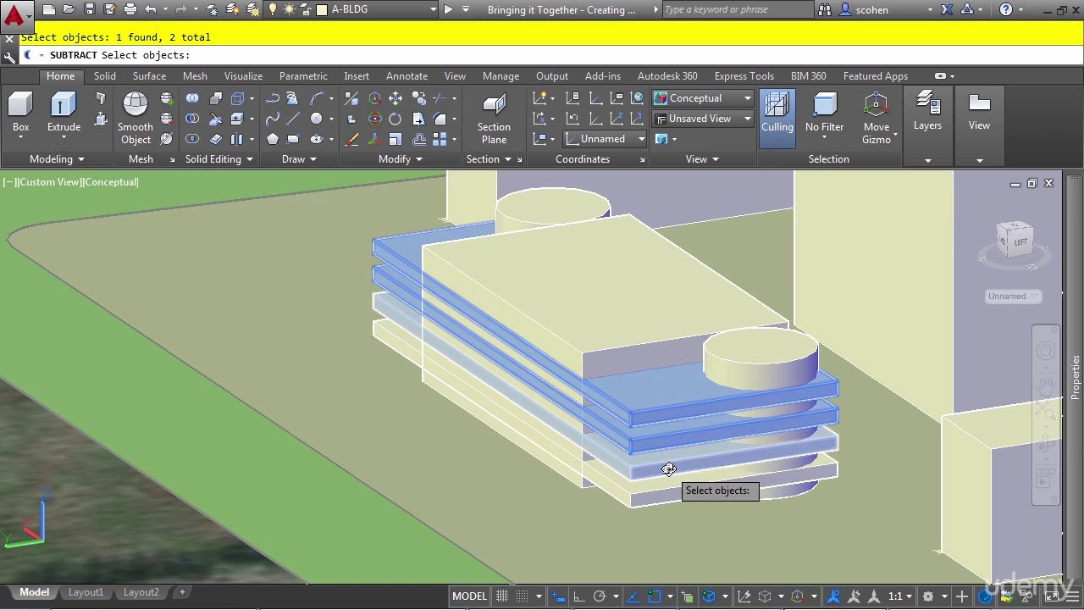
pyautogui.click(670, 468)
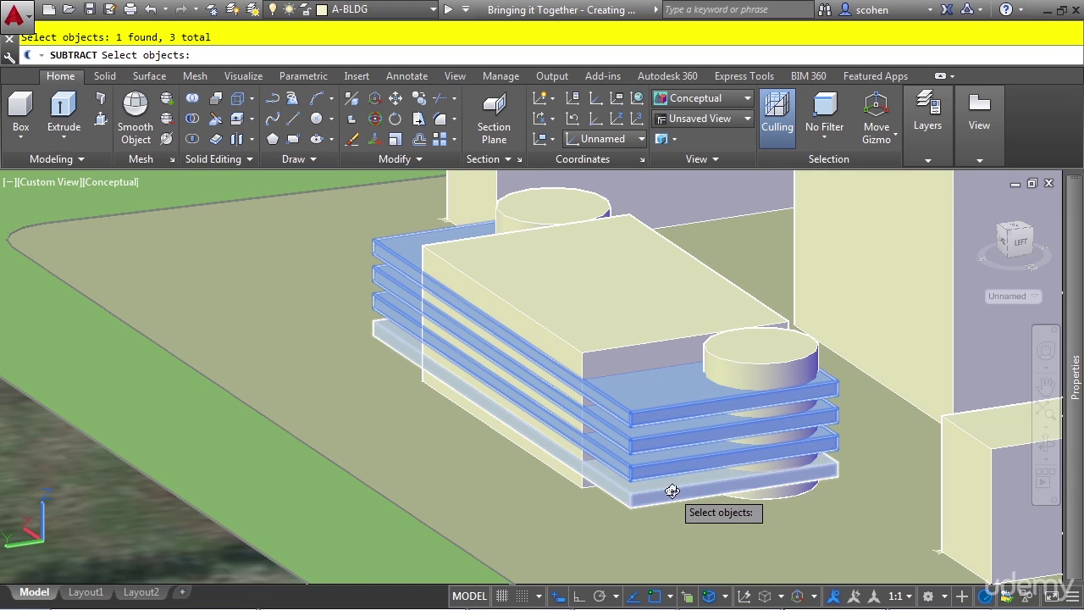
pyautogui.click(672, 491)
pyautogui.press('Return')
# Step: Thaw all layers to bring back the surrounding buildings around the site
pyautogui.keyDown('shift'); pyautogui.moveTo(818, 487); pyautogui.dragTo(690, 503, button='middle'); pyautogui.keyUp('shift')
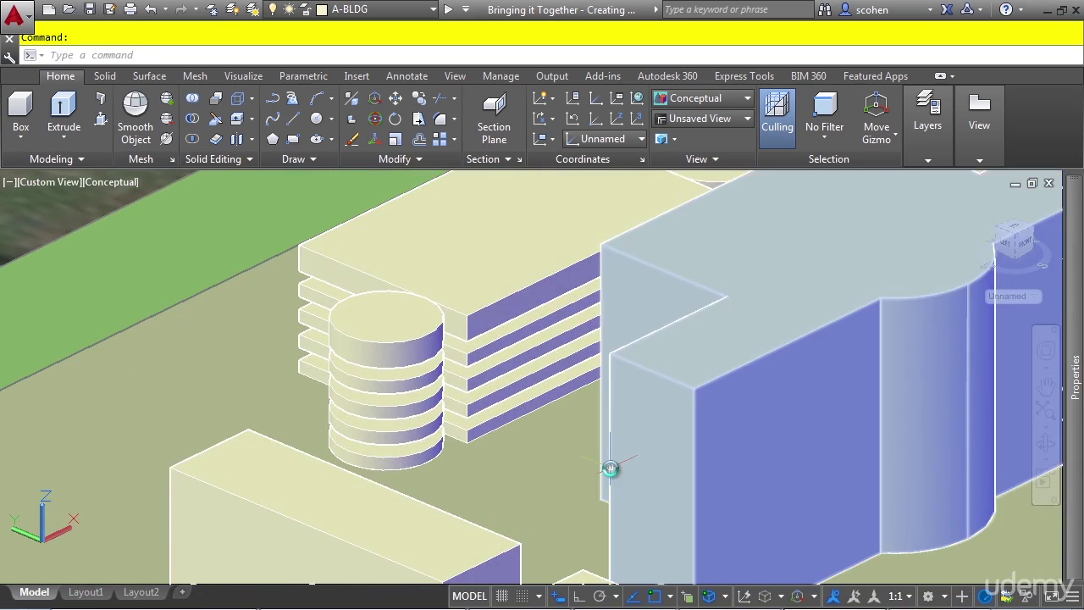
pyautogui.scroll(-5, 517, 350)
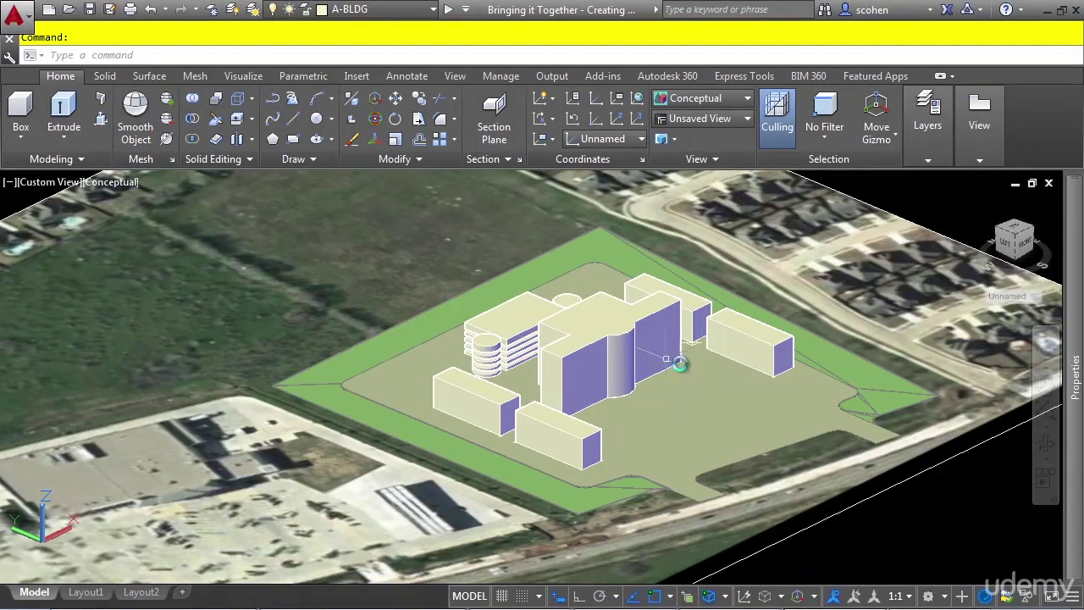
pyautogui.keyDown('shift'); pyautogui.moveTo(707, 366); pyautogui.dragTo(677, 398, button='middle'); pyautogui.keyUp('shift')
pyautogui.scroll(-3, 580, 412)
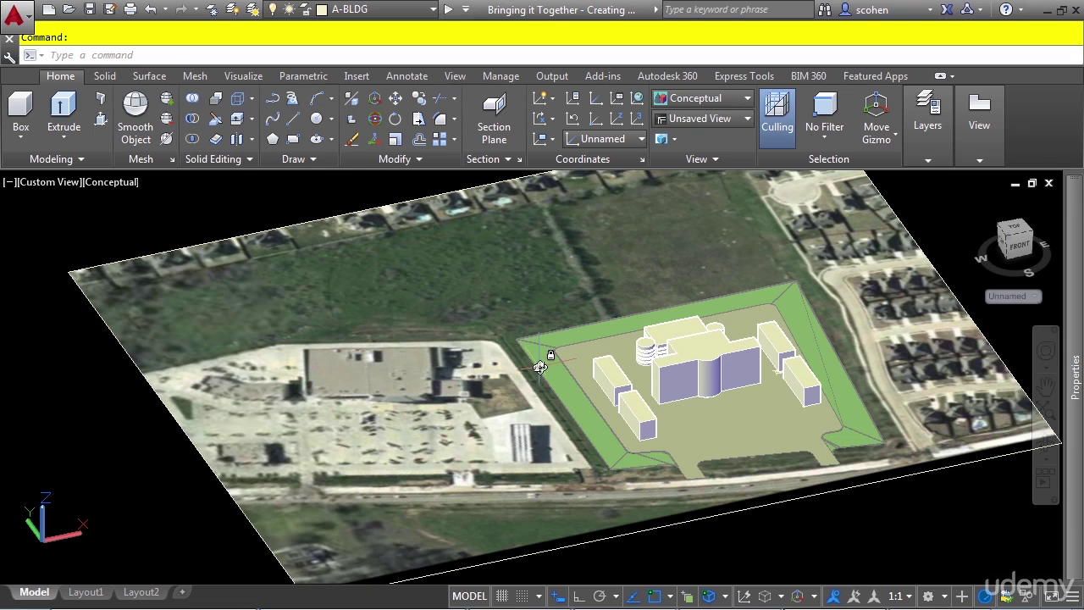
pyautogui.click(928, 159)
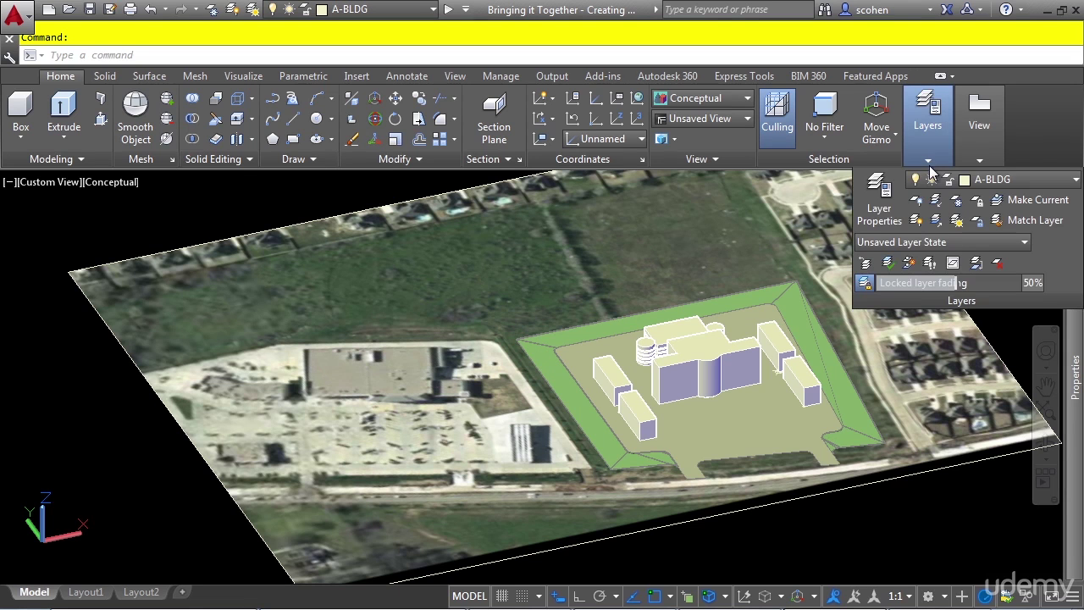
pyautogui.click(957, 223)
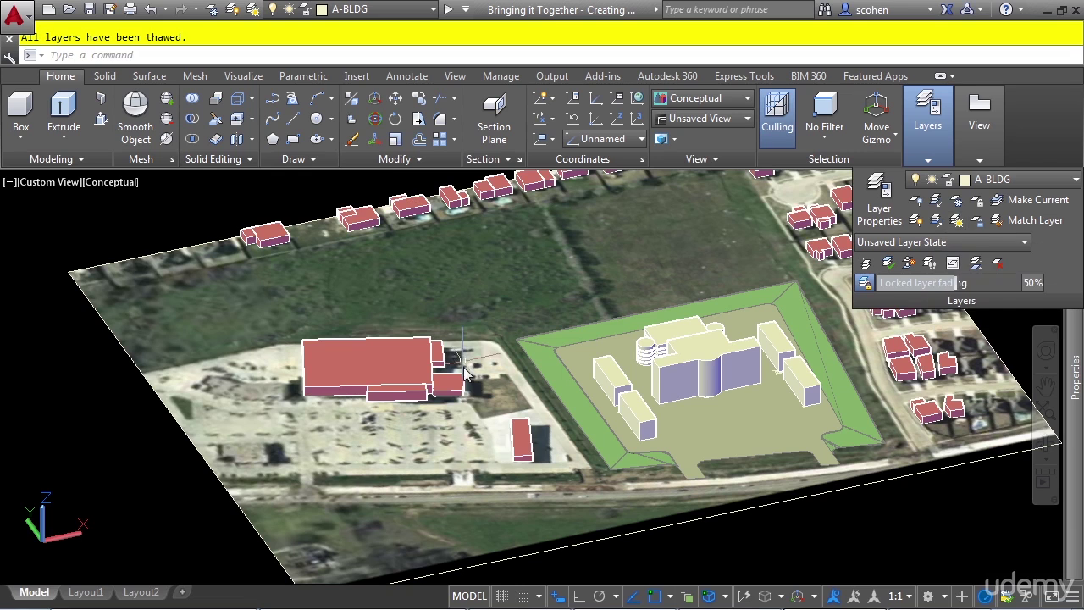
pyautogui.scroll(-2, 523, 460)
pyautogui.keyDown('shift'); pyautogui.moveTo(581, 450); pyautogui.dragTo(507, 440, button='middle'); pyautogui.keyUp('shift')
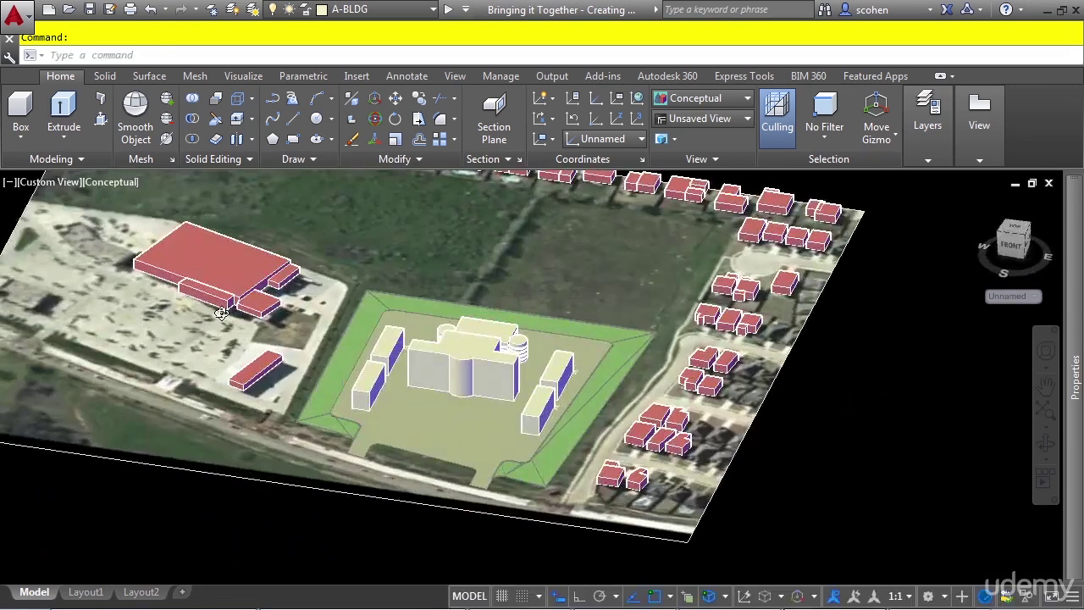
pyautogui.scroll(4, 237, 315)
pyautogui.scroll(-5, 442, 314)
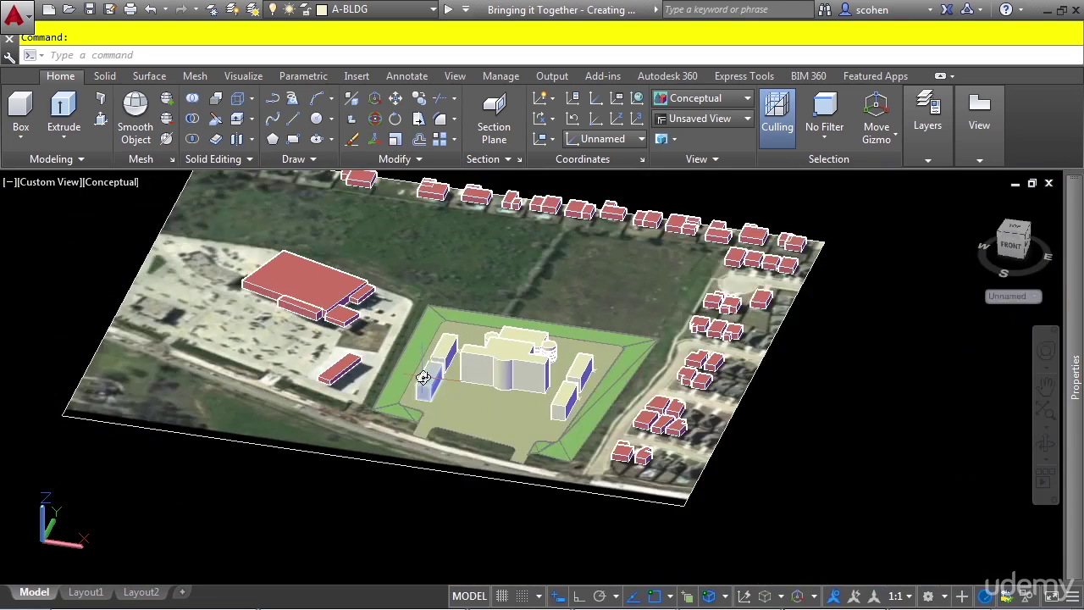